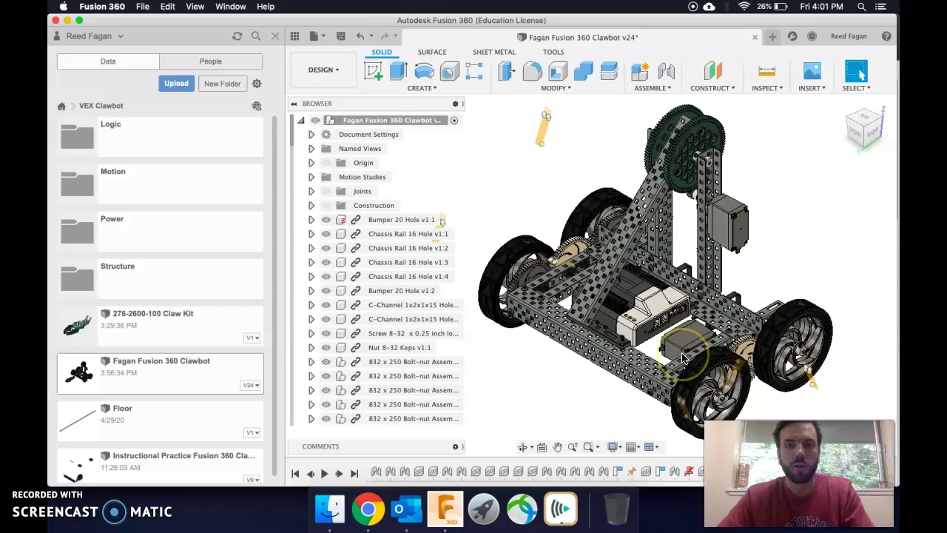
# Examine the drive motor and its shaft opening from the underside of the robot chassis
pyautogui.keyDown('shift'); pyautogui.moveTo(682, 357); pyautogui.dragTo(673, 272, button='middle'); pyautogui.keyUp('shift')
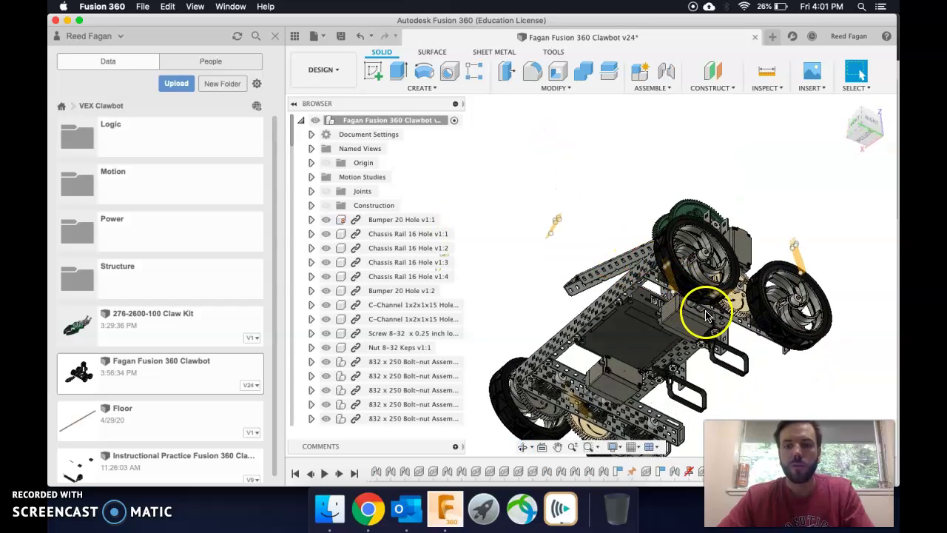
pyautogui.scroll(10, 706, 314)
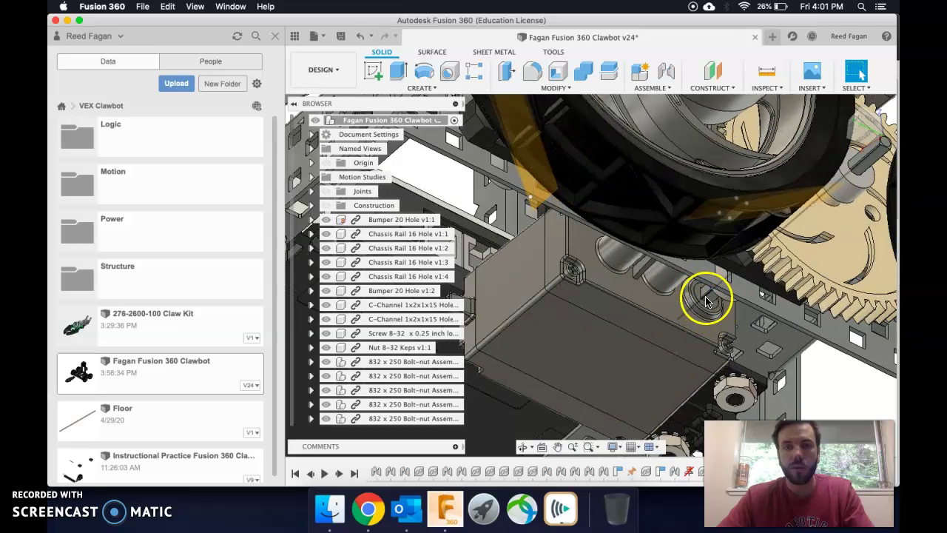
pyautogui.moveTo(708, 301); pyautogui.dragTo(709, 302)
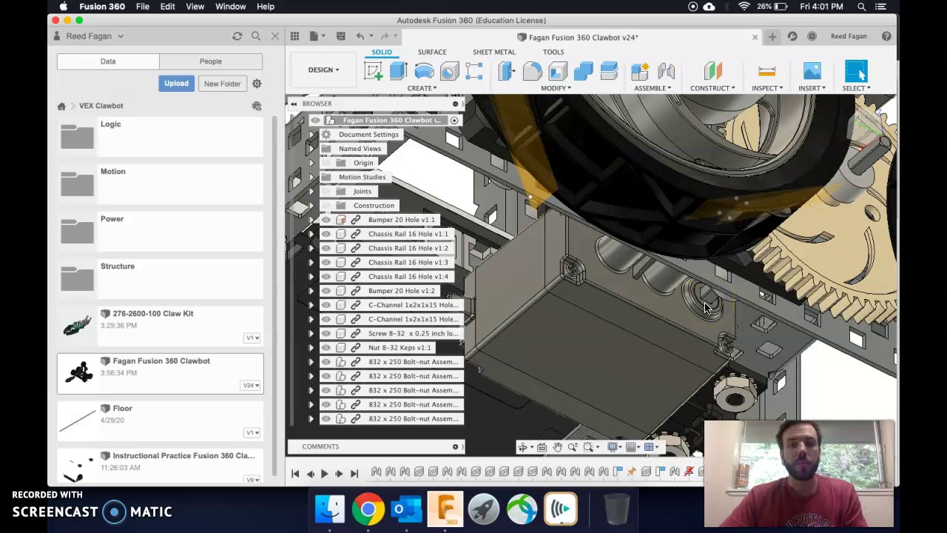
pyautogui.moveTo(664, 260); pyautogui.dragTo(625, 335)
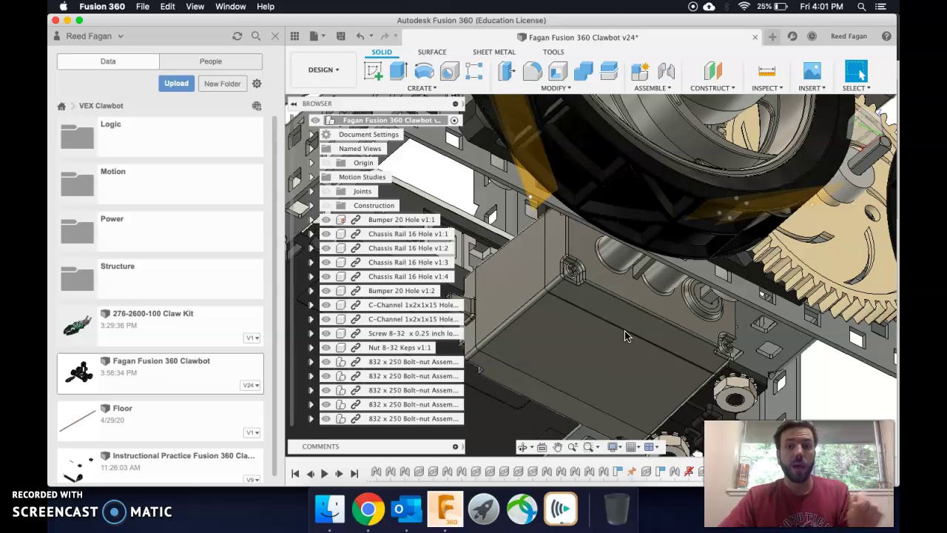
pyautogui.click(736, 257)
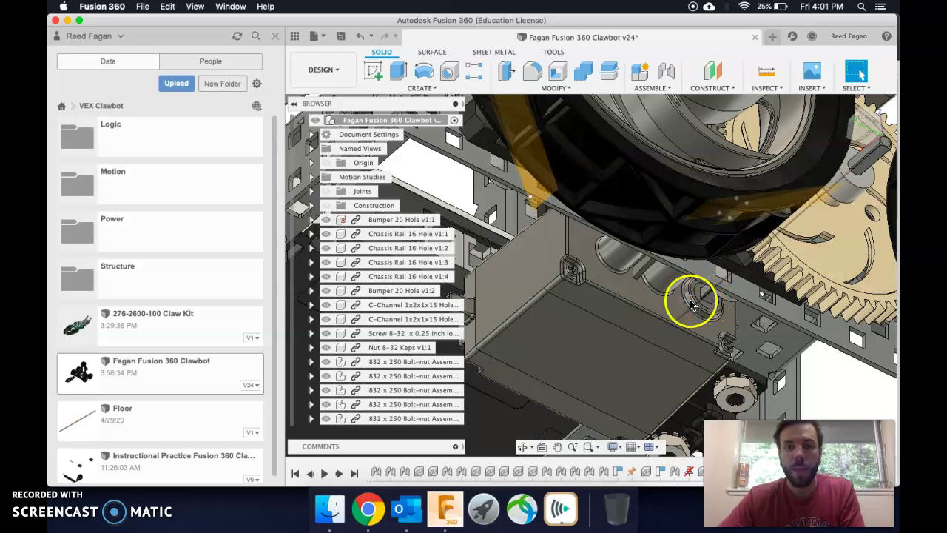
pyautogui.click(842, 110)
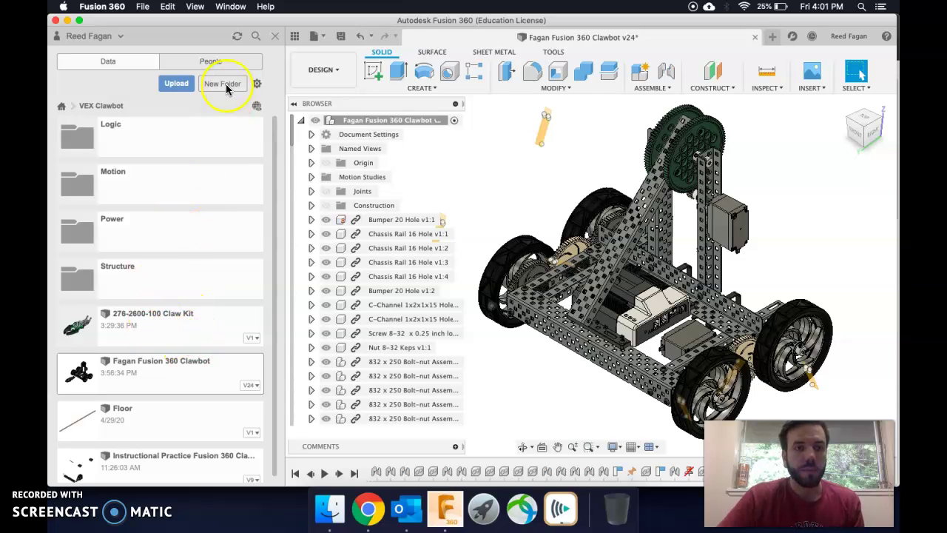
pyautogui.click(177, 85)
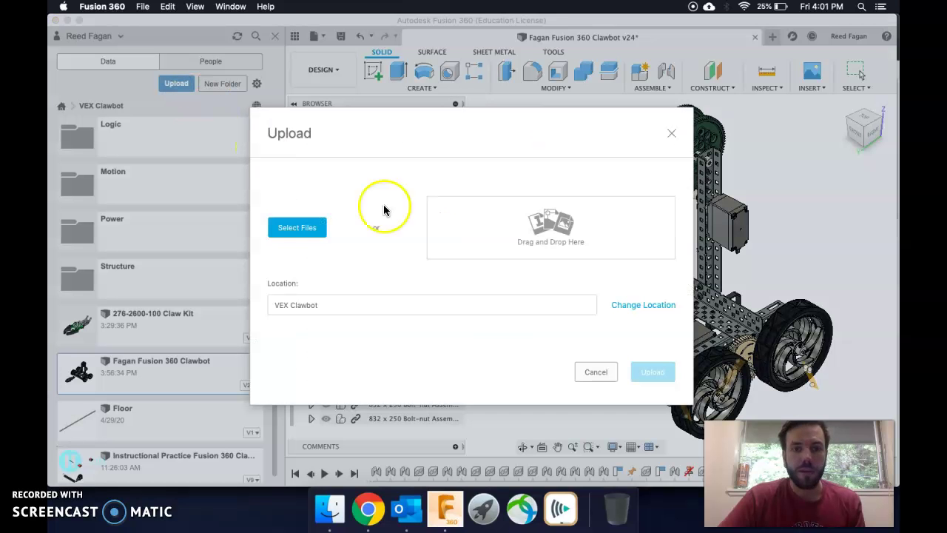
pyautogui.click(301, 229)
pyautogui.click(148, 96)
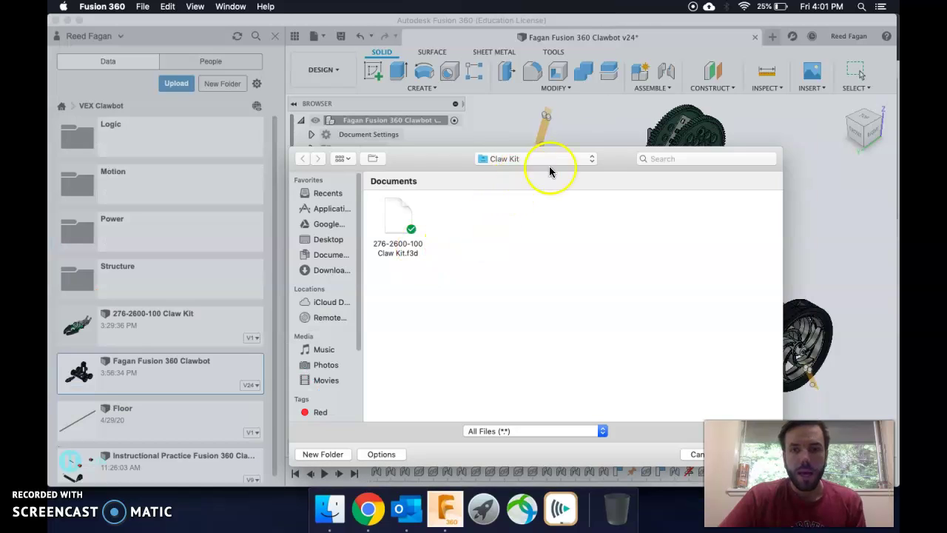
pyautogui.click(592, 159)
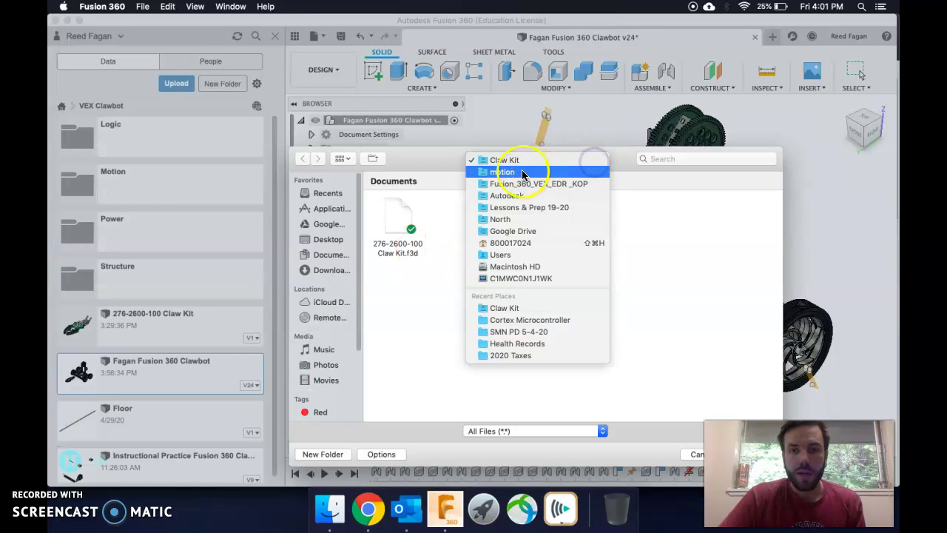
pyautogui.click(512, 176)
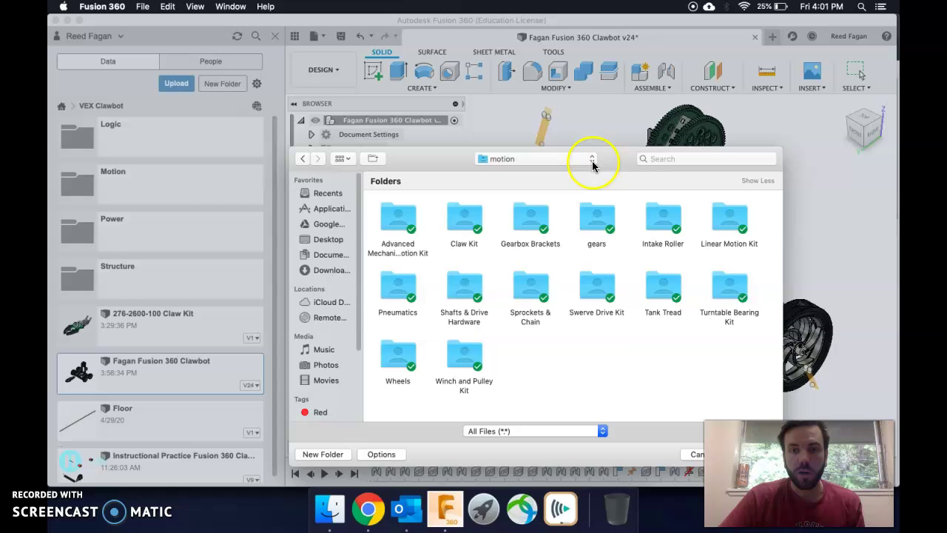
pyautogui.click(596, 159)
pyautogui.click(527, 175)
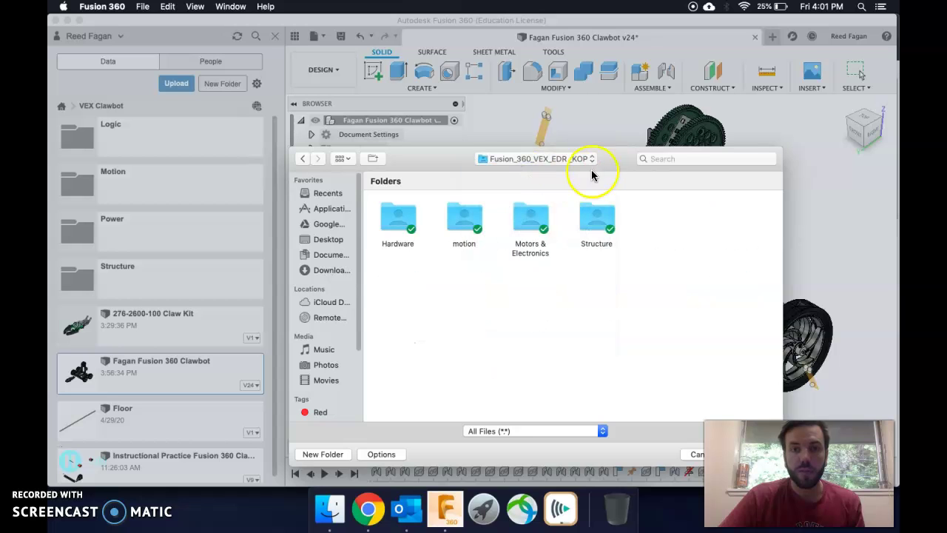
pyautogui.click(477, 227)
pyautogui.doubleClick(477, 227)
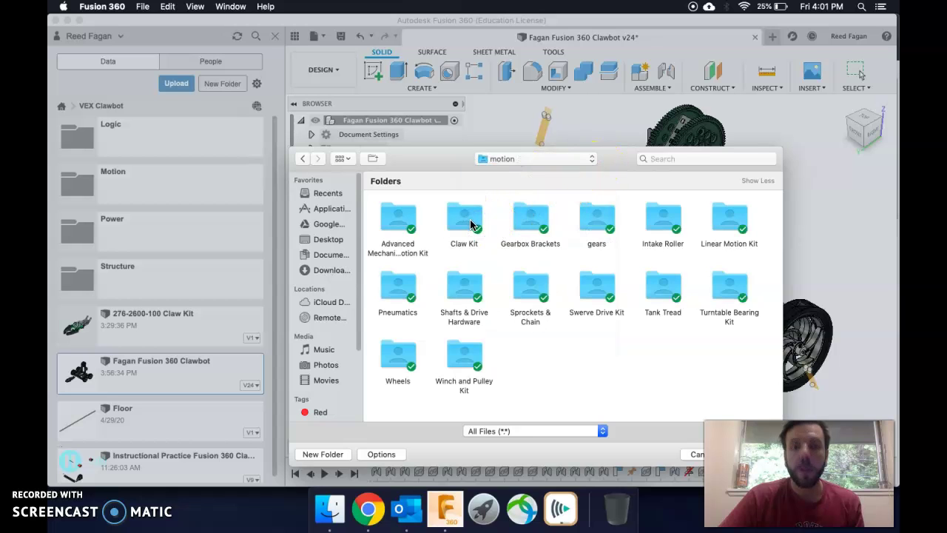
pyautogui.doubleClick(470, 224)
pyautogui.click(393, 217)
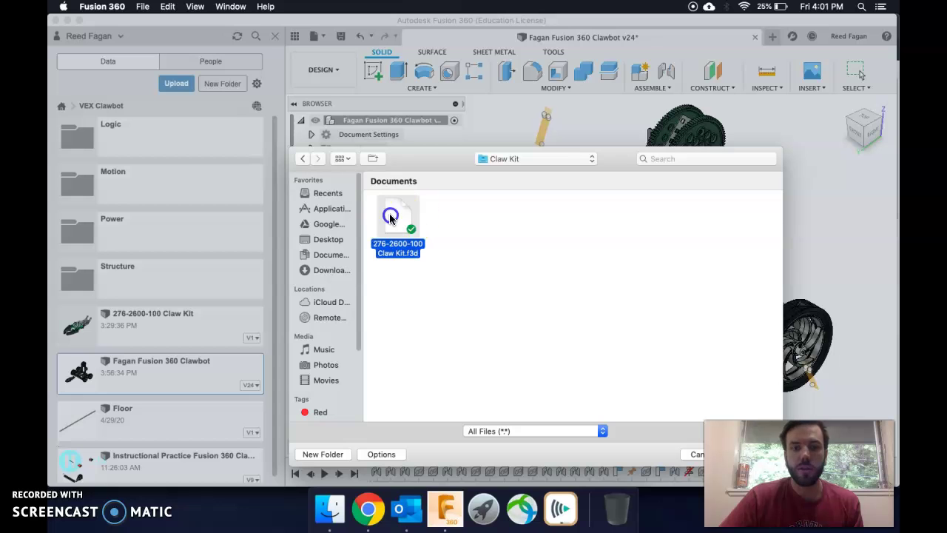
pyautogui.press('Return')
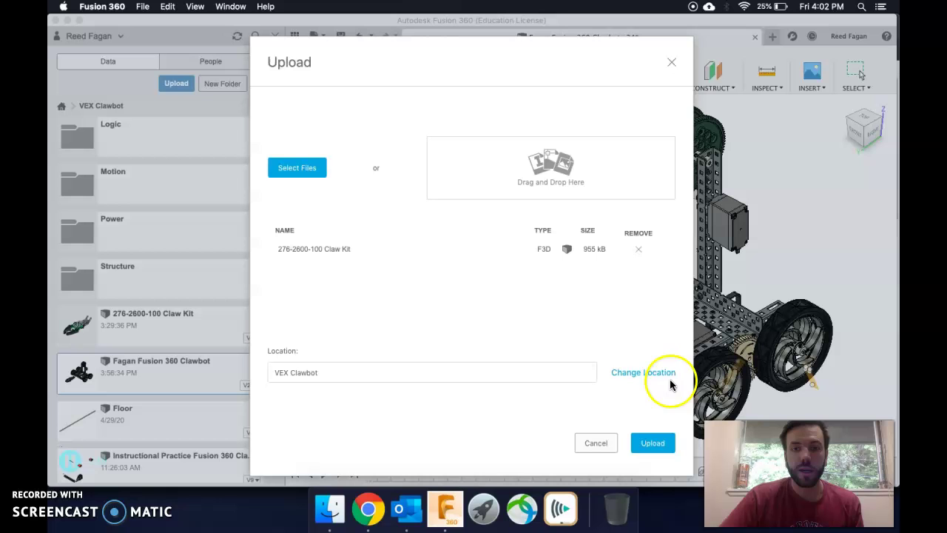
pyautogui.click(594, 443)
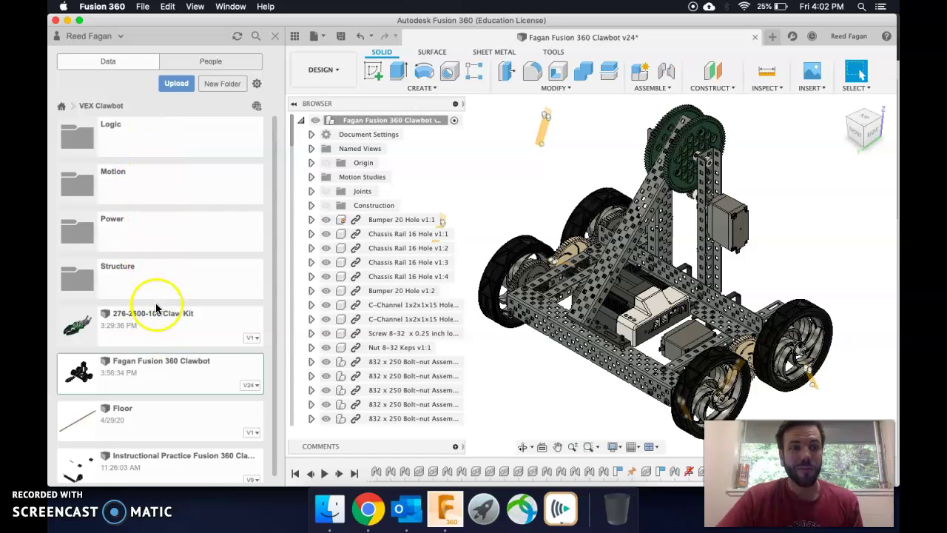
# Advance the timeline to the point where the Claw Kit is inserted into the Clawbot assembly
pyautogui.scroll(-1, 156, 313)
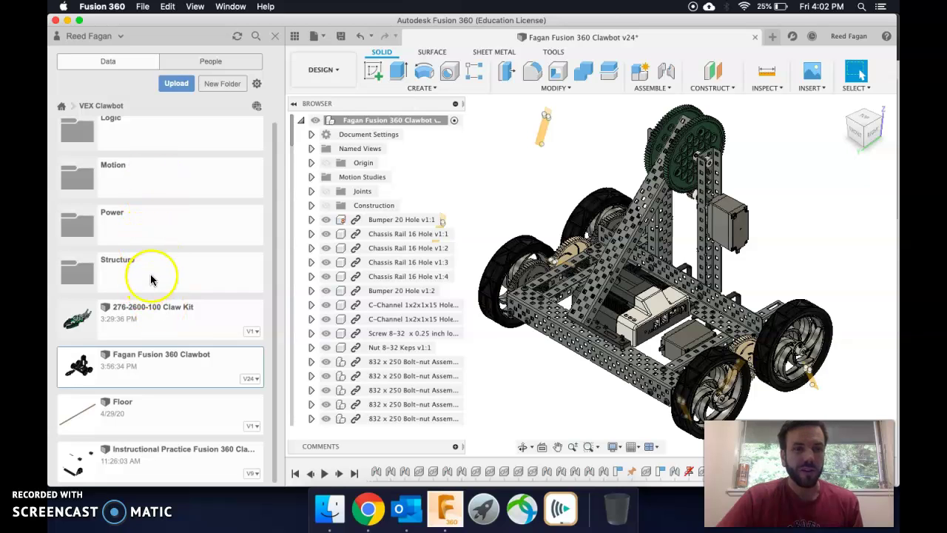
pyautogui.scroll(1, 163, 274)
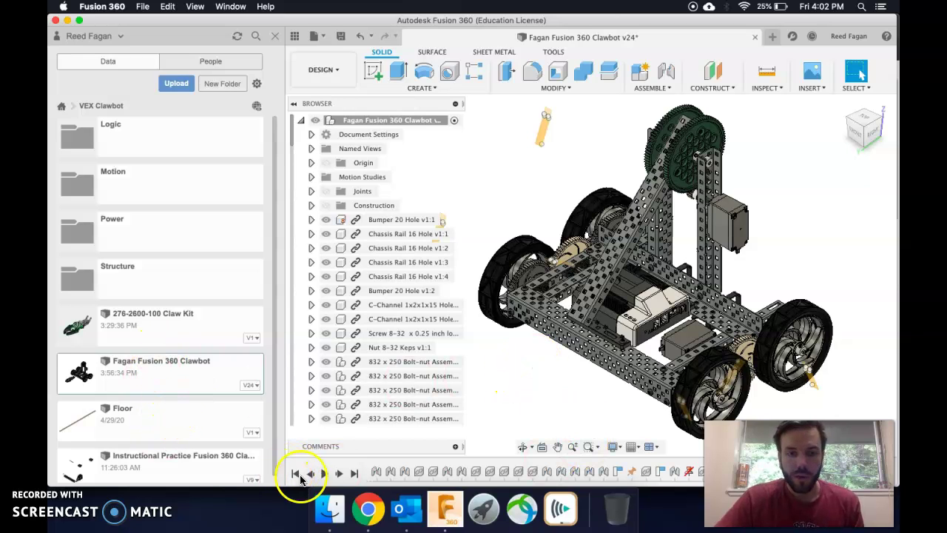
pyautogui.click(339, 482)
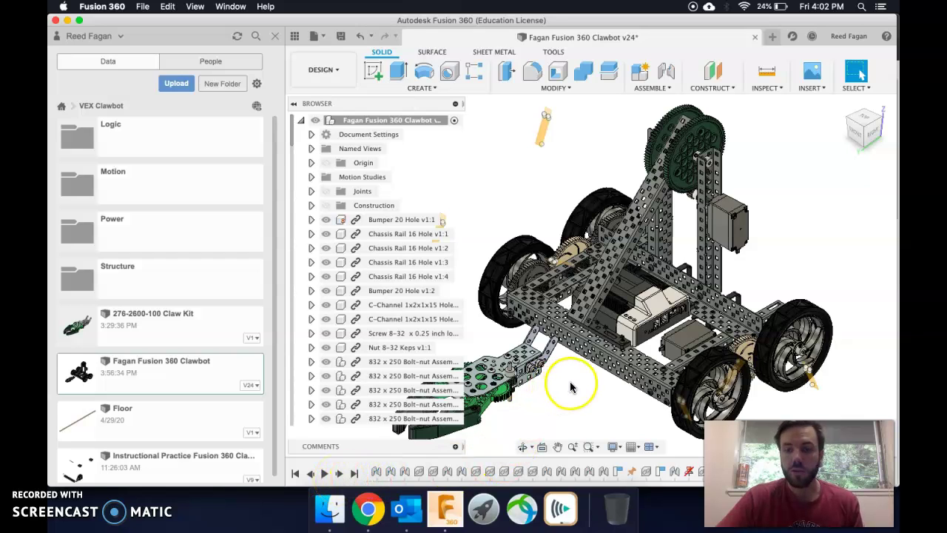
# Try to combine all parts of the inserted claw into a rigid group
pyautogui.moveTo(597, 360); pyautogui.dragTo(672, 276, button='middle')
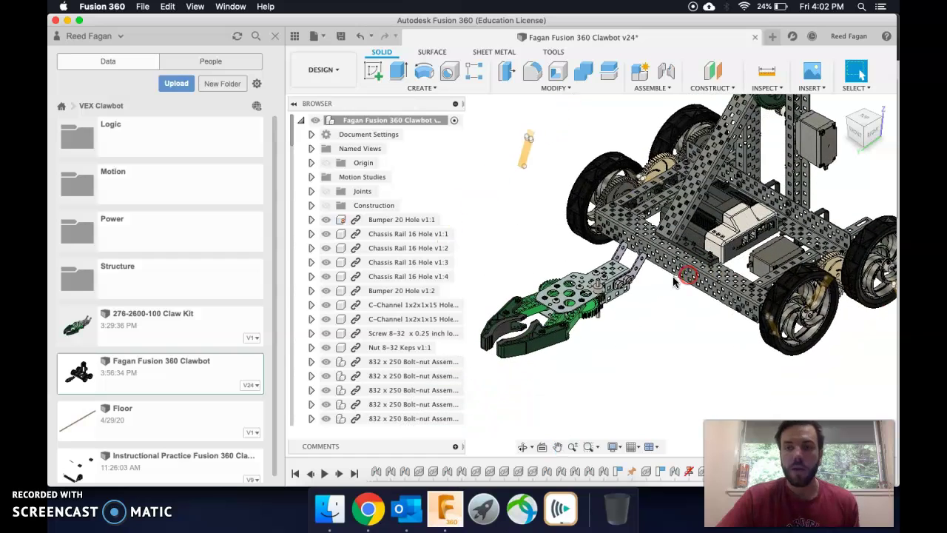
pyautogui.click(873, 134)
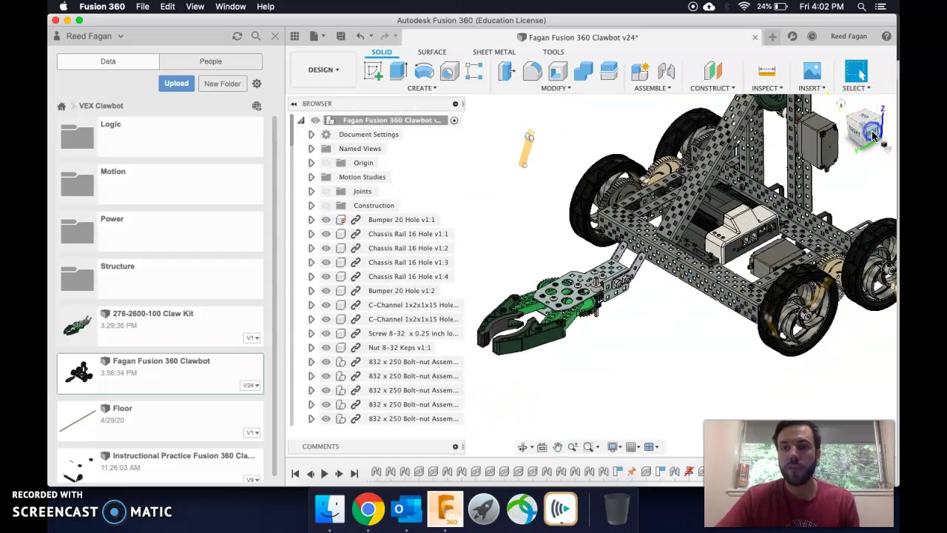
pyautogui.moveTo(594, 201); pyautogui.dragTo(667, 227, button='middle')
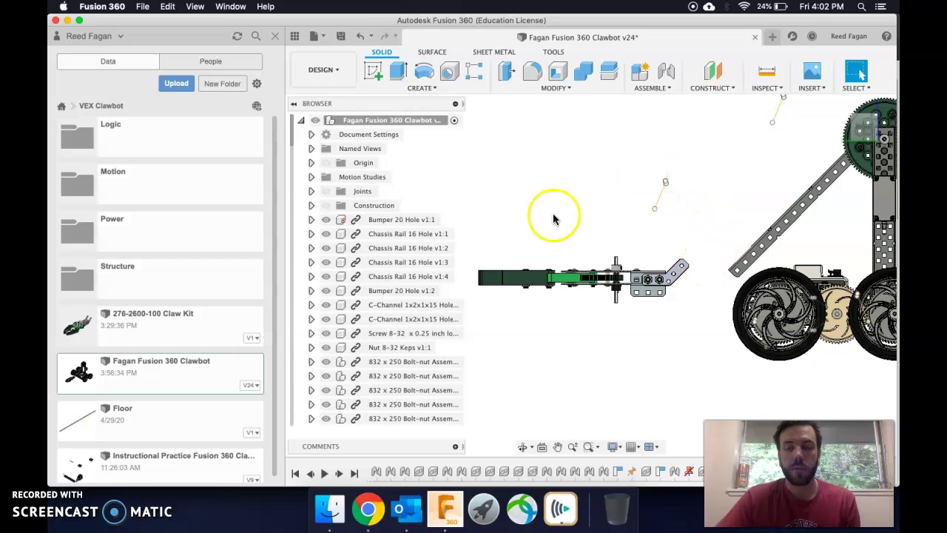
pyautogui.moveTo(469, 215); pyautogui.dragTo(704, 333)
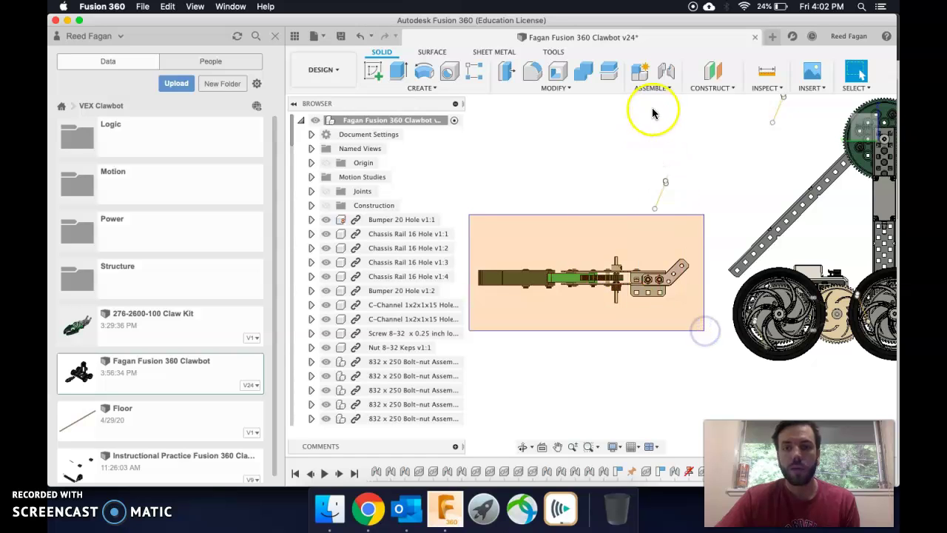
pyautogui.click(649, 89)
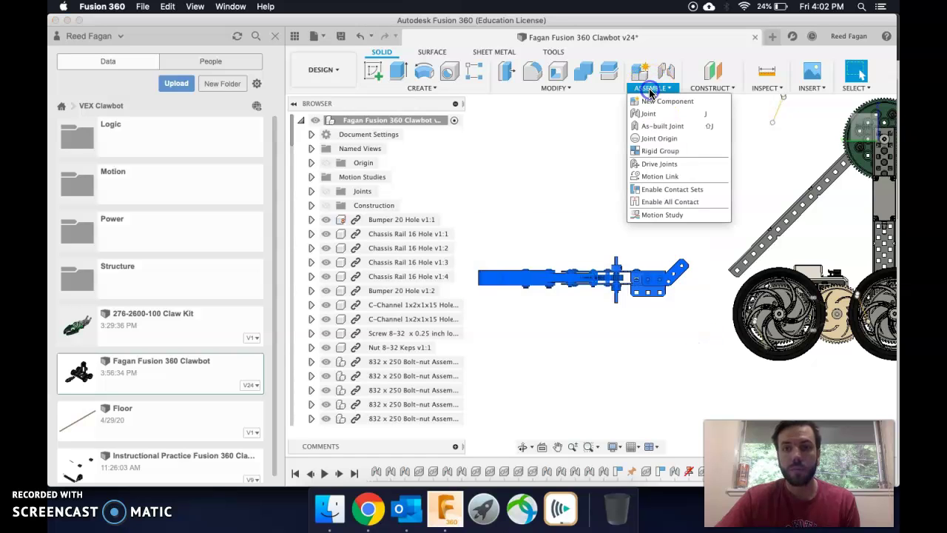
pyautogui.click(659, 153)
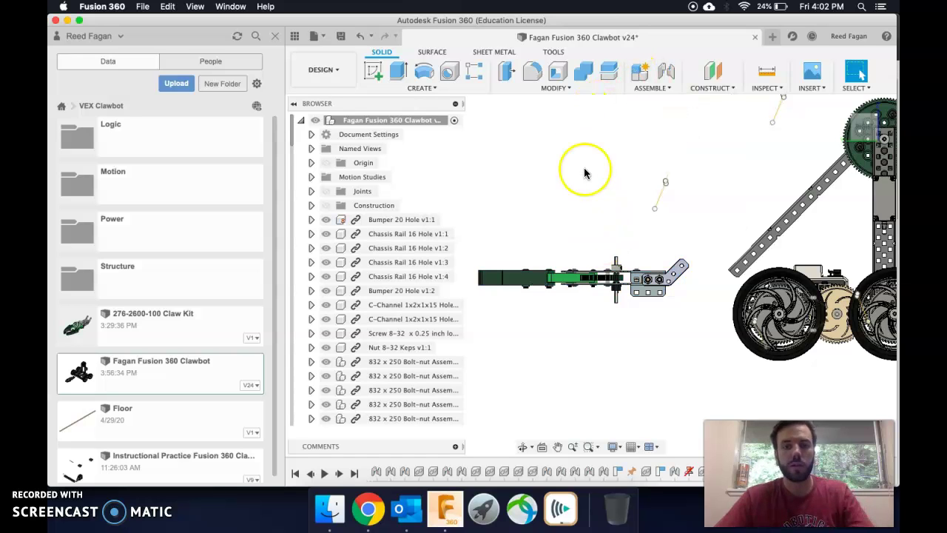
# Examine where the claw's angled brackets meet the arm, and roll the timeline back to before the claw is attached
pyautogui.click(848, 130)
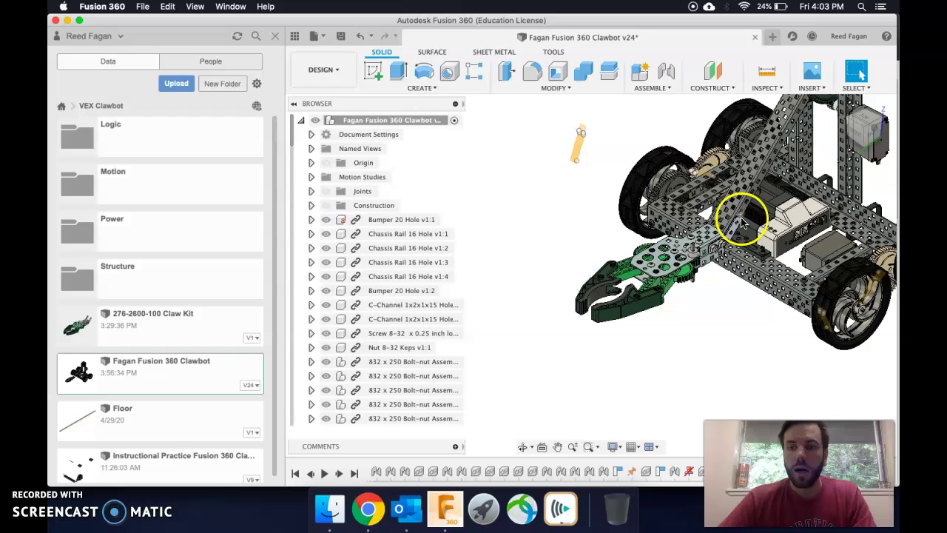
pyautogui.scroll(6, 741, 225)
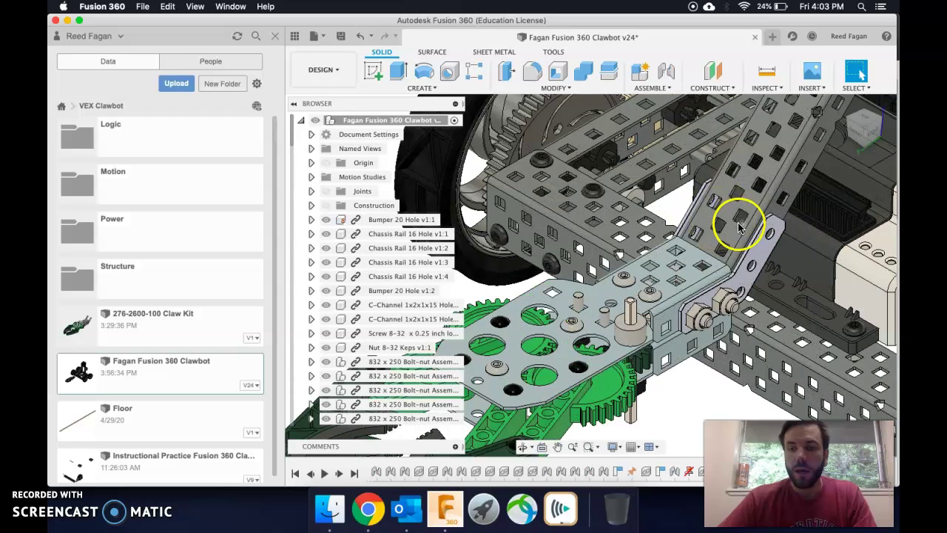
pyautogui.scroll(1, 738, 227)
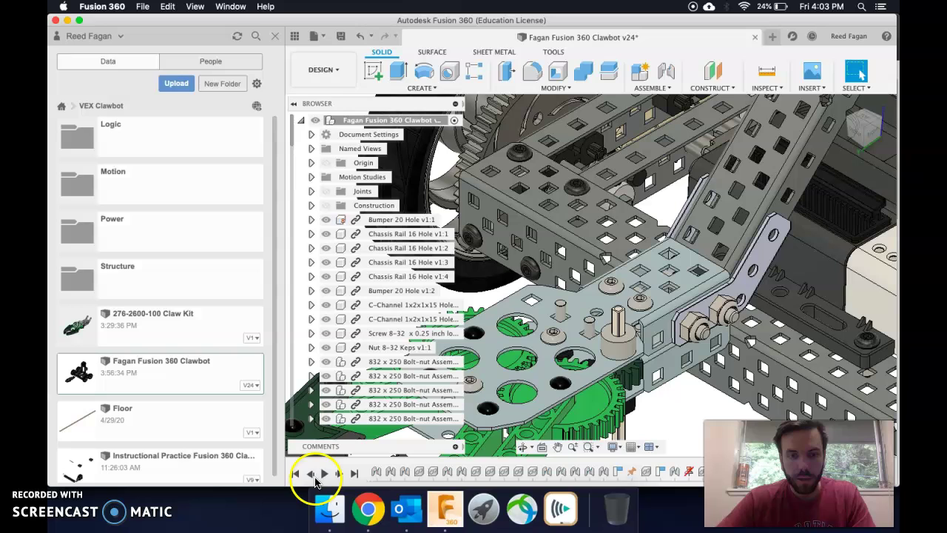
pyautogui.click(311, 477)
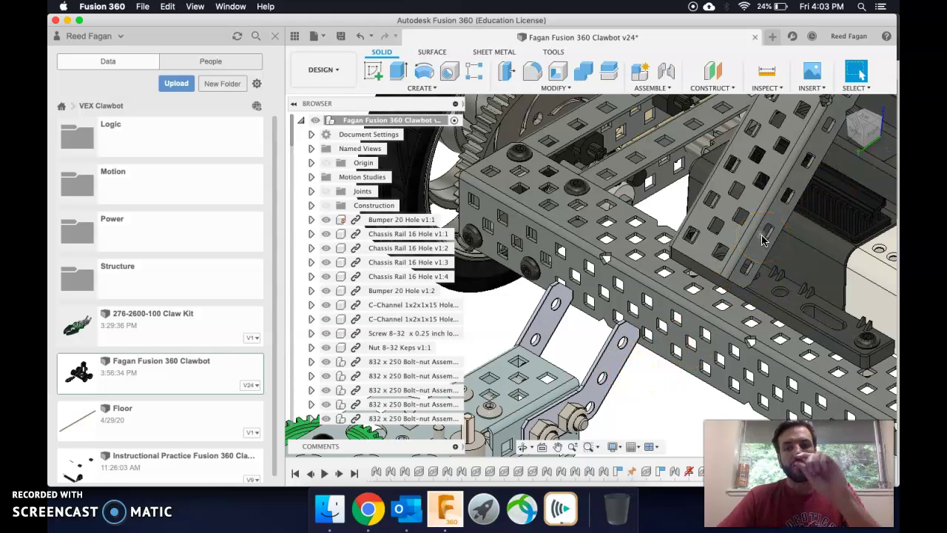
# Examine the mating holes on the claw bracket and the arm's C-channel, and advance the timeline to the attached claw
pyautogui.click(625, 375)
pyautogui.click(777, 230)
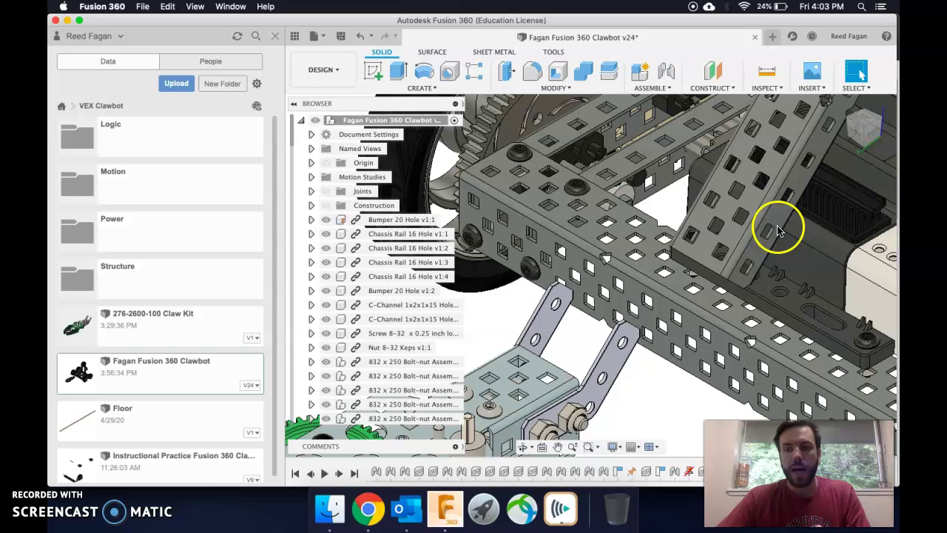
pyautogui.click(607, 378)
pyautogui.moveTo(605, 377); pyautogui.dragTo(549, 388)
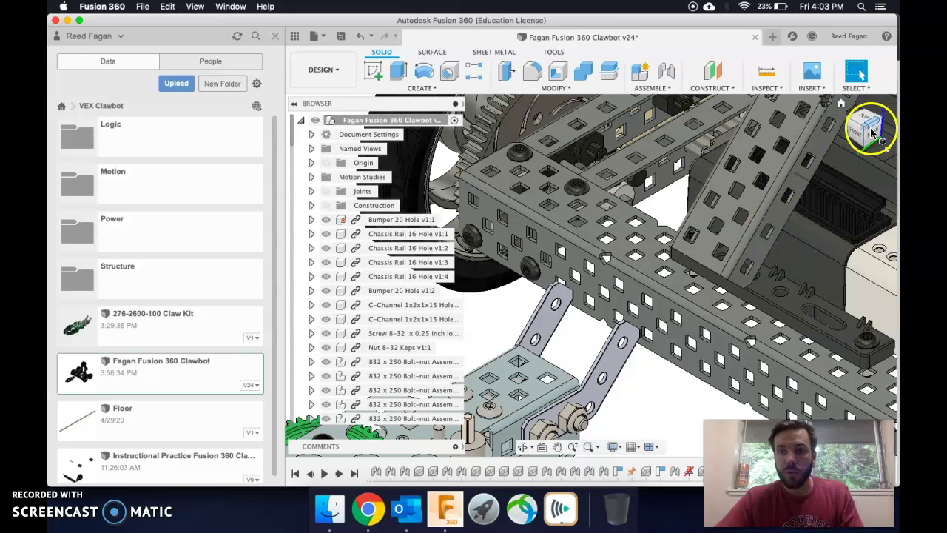
pyautogui.click(872, 133)
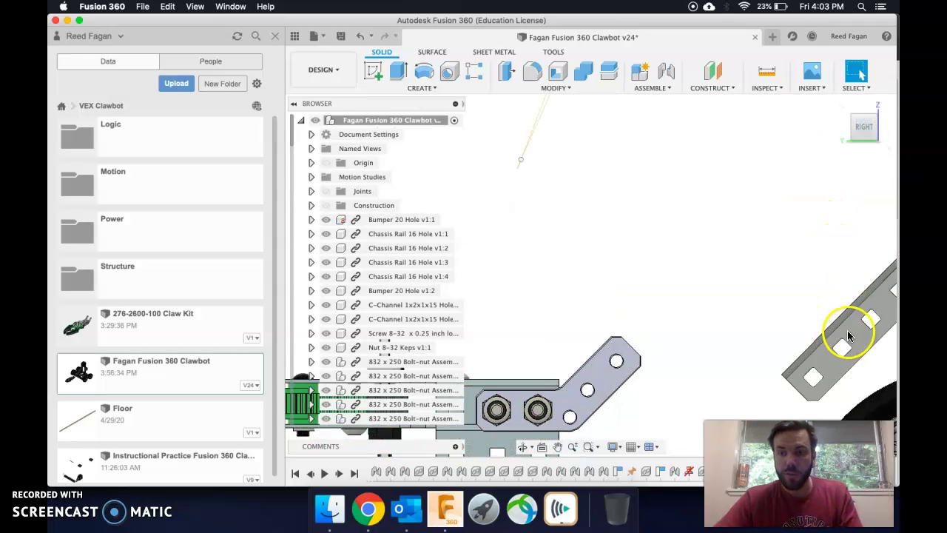
pyautogui.moveTo(845, 332); pyautogui.dragTo(707, 325, button='middle')
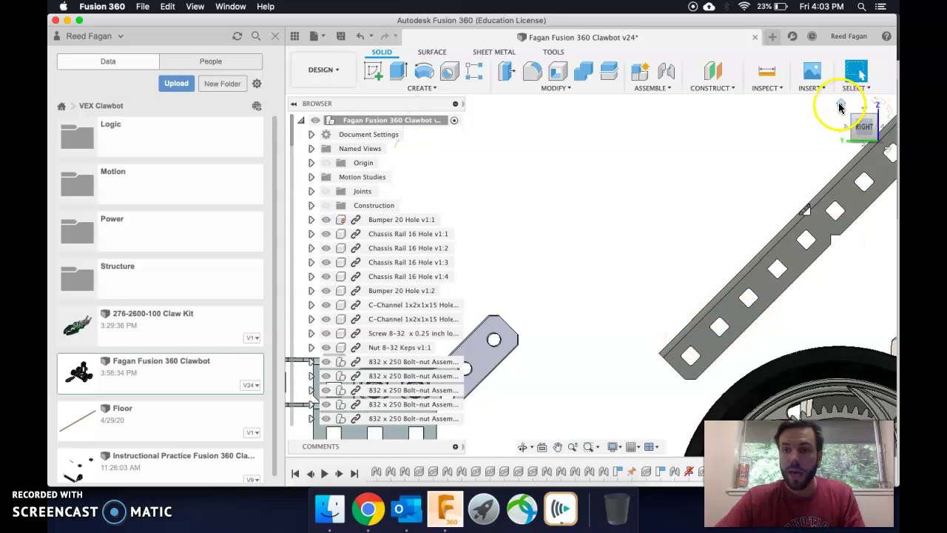
pyautogui.click(853, 119)
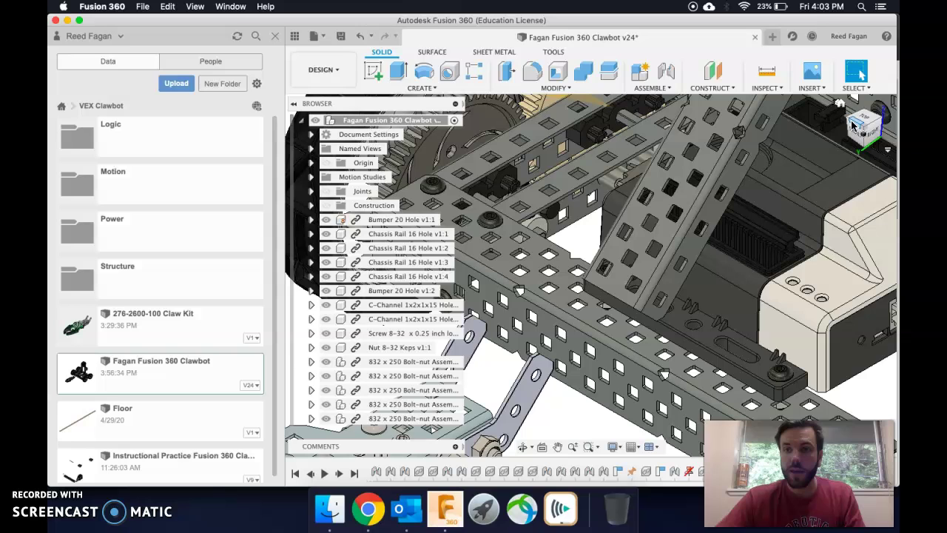
pyautogui.click(856, 126)
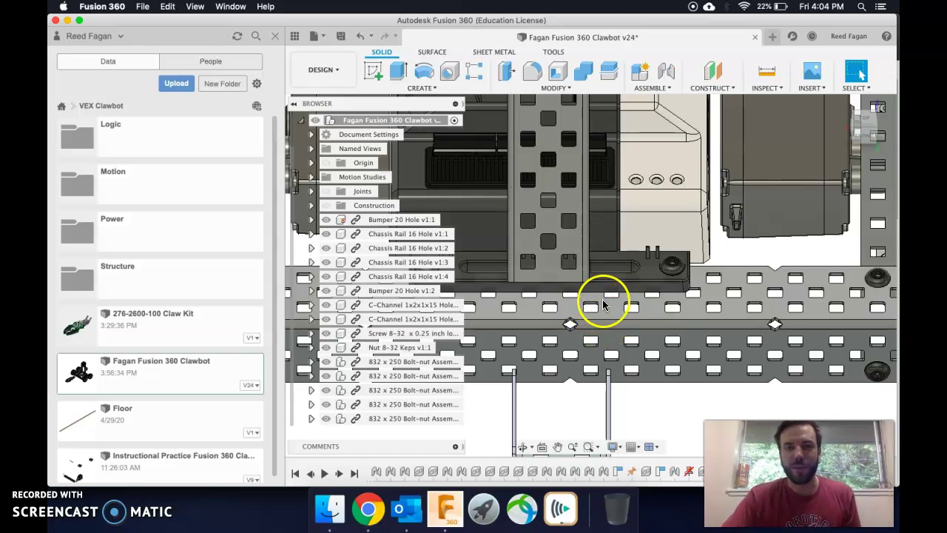
pyautogui.click(339, 474)
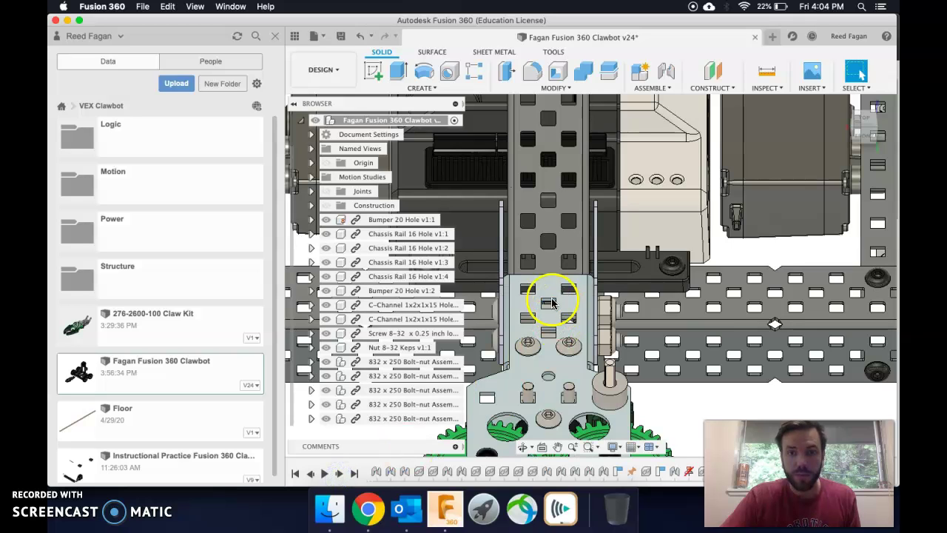
# Move the timeline forward and examine the large green gears and arm at the top of the tower
pyautogui.click(340, 476)
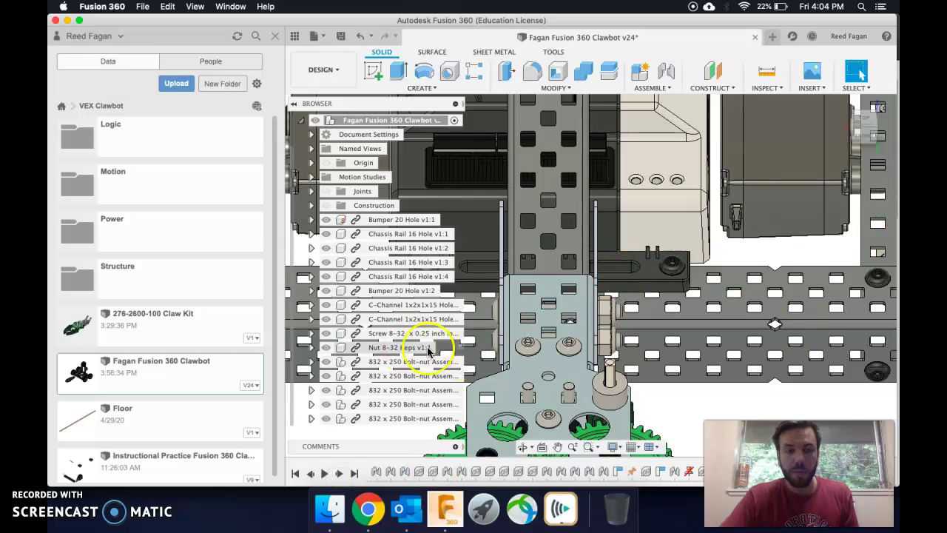
pyautogui.click(878, 132)
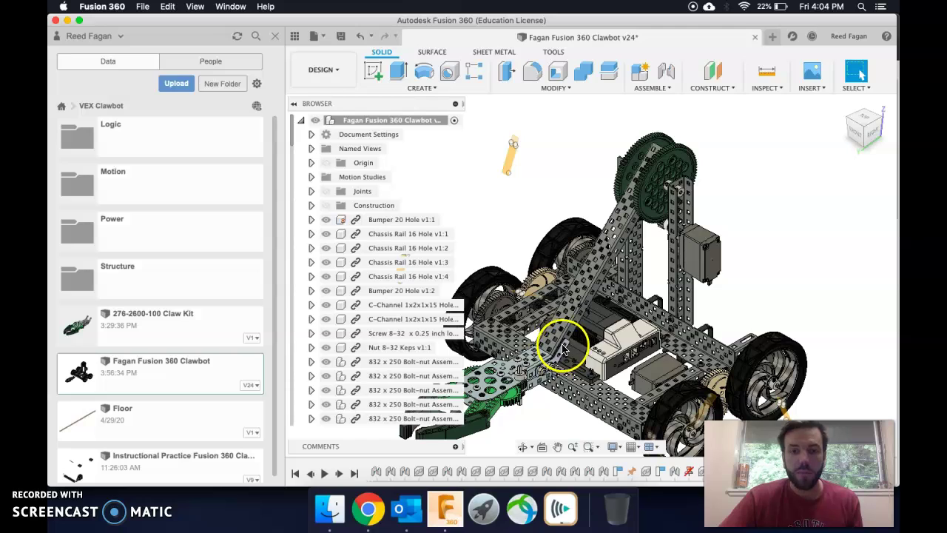
pyautogui.scroll(10, 643, 207)
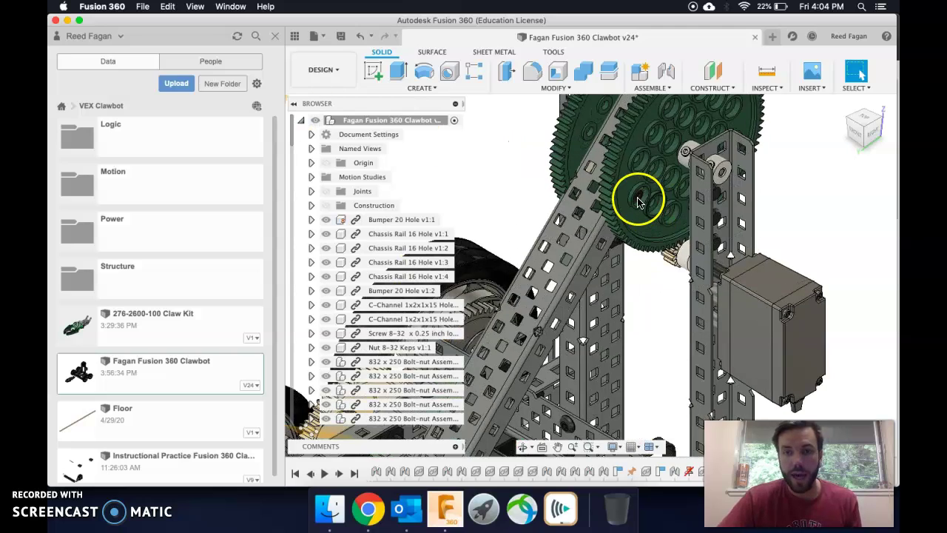
pyautogui.scroll(-6, 662, 188)
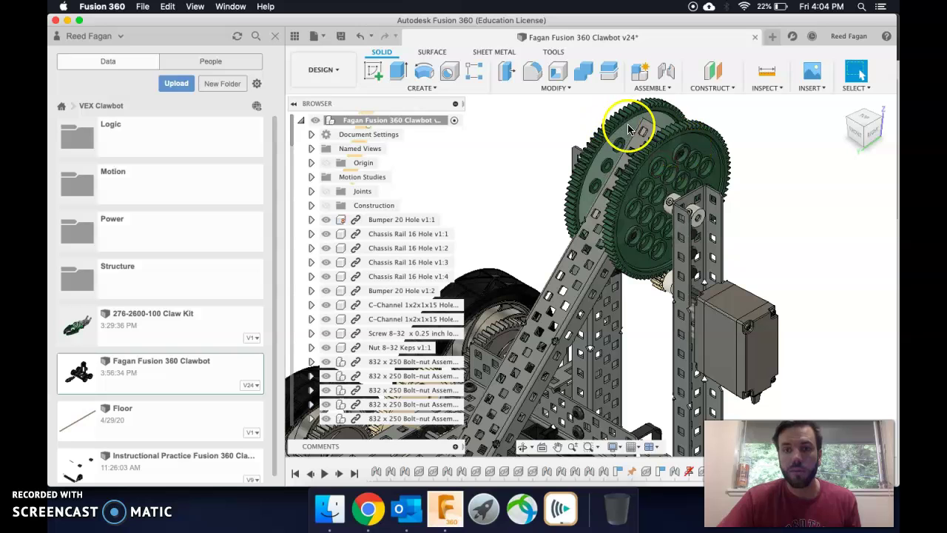
pyautogui.click(841, 105)
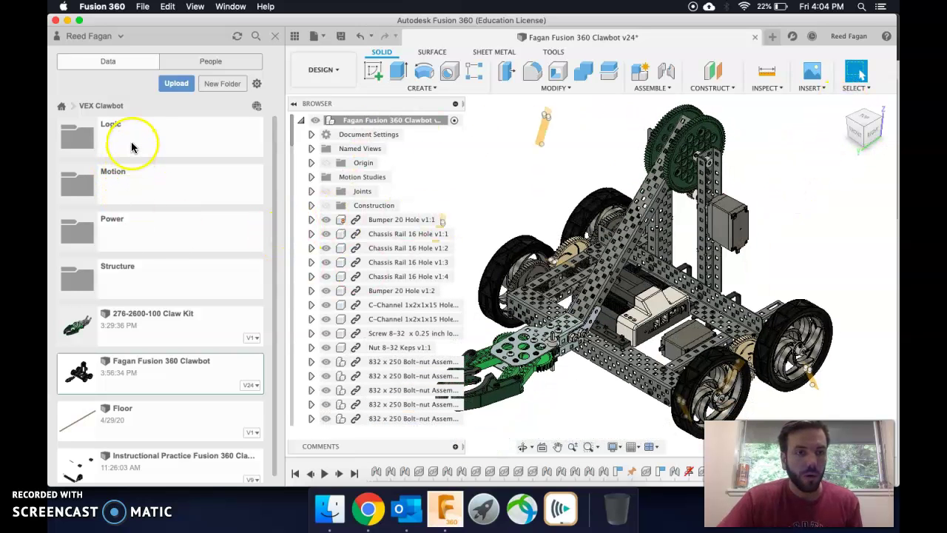
# Insert the Bar 20 Hole Bend from the Structure folder, moved 4.53 in along X and Y and rotated -90 degrees about X
pyautogui.click(145, 273)
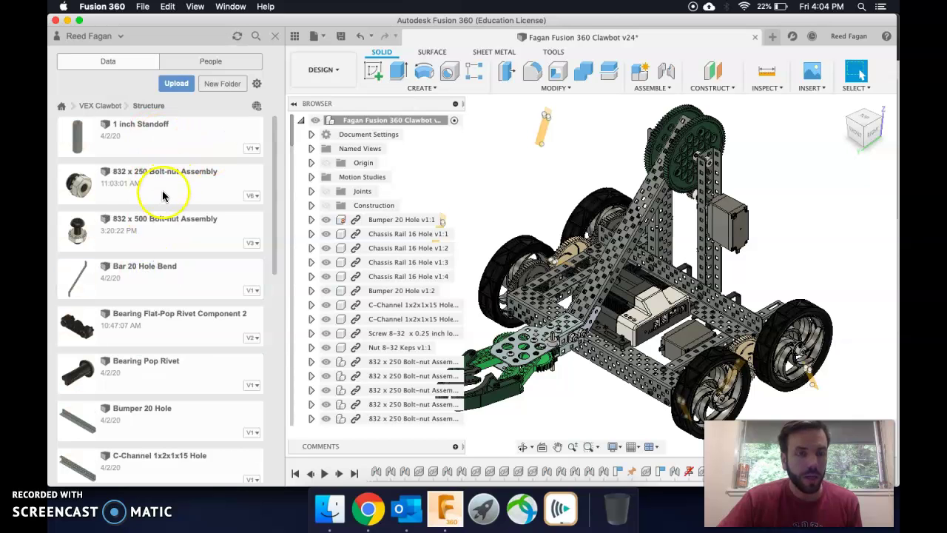
pyautogui.rightClick(150, 281)
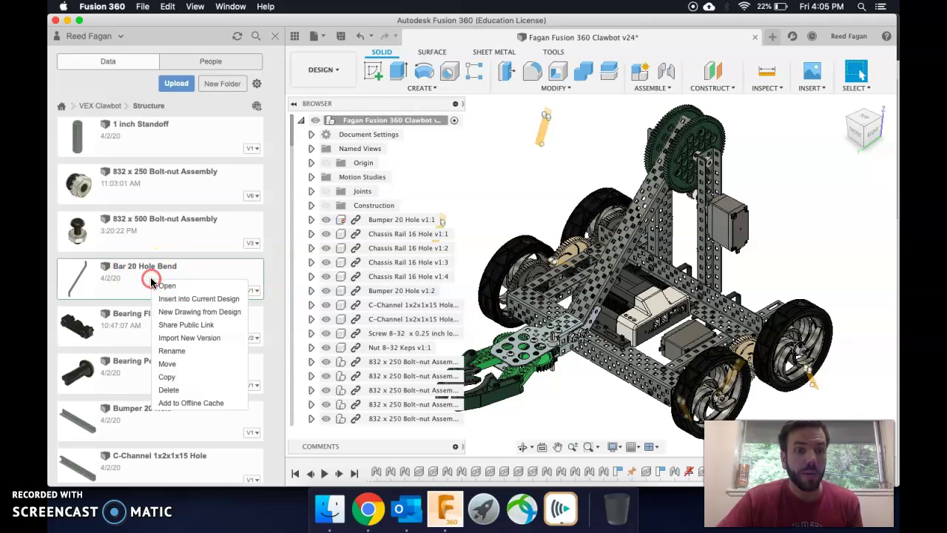
pyautogui.click(184, 302)
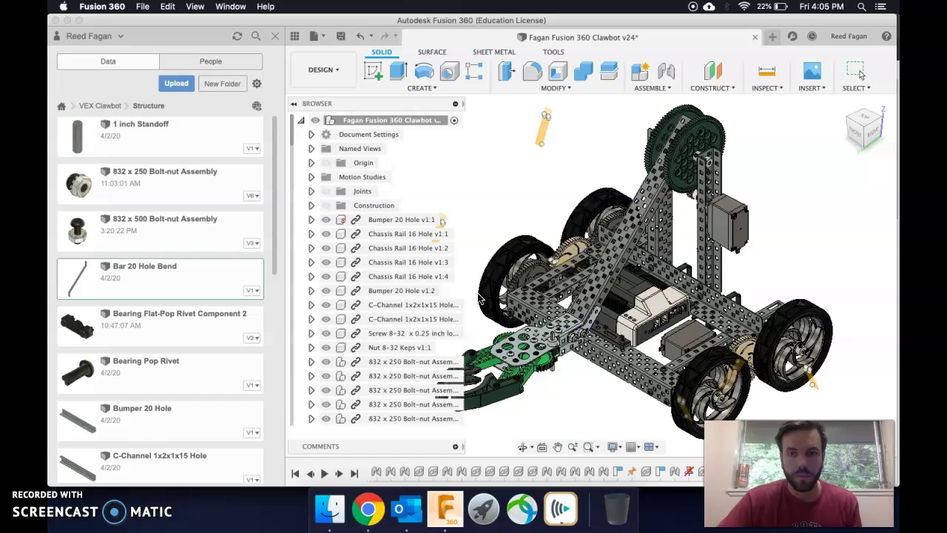
pyautogui.moveTo(653, 335); pyautogui.dragTo(567, 328)
pyautogui.click(573, 281)
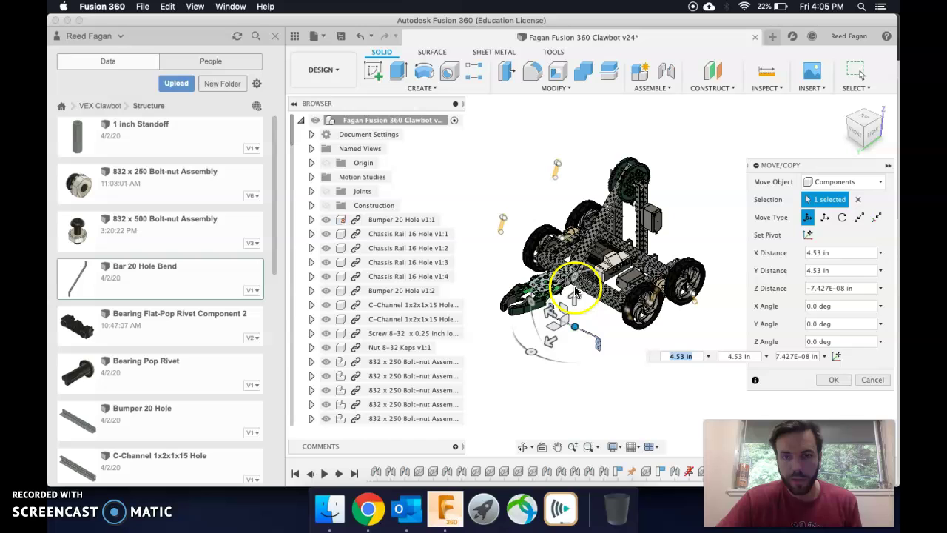
pyautogui.moveTo(575, 281); pyautogui.dragTo(540, 354)
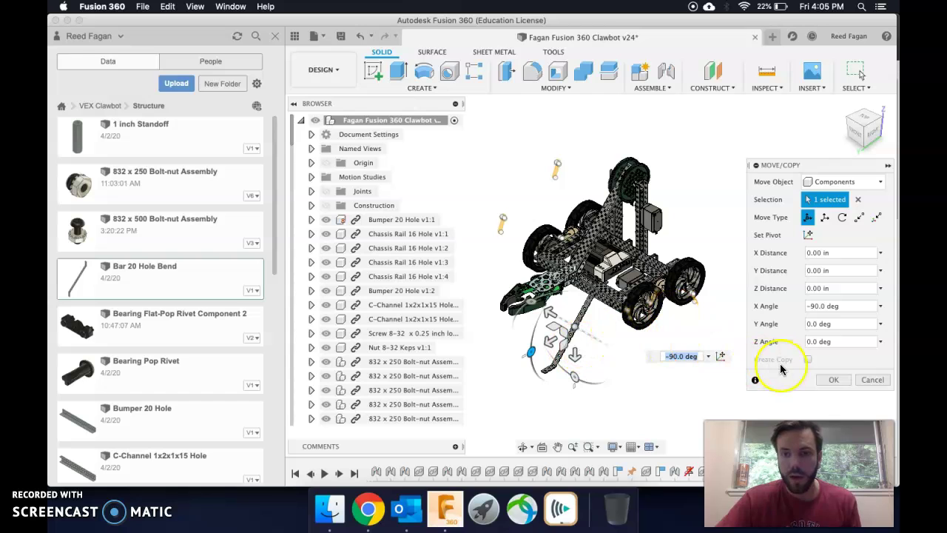
pyautogui.click(834, 380)
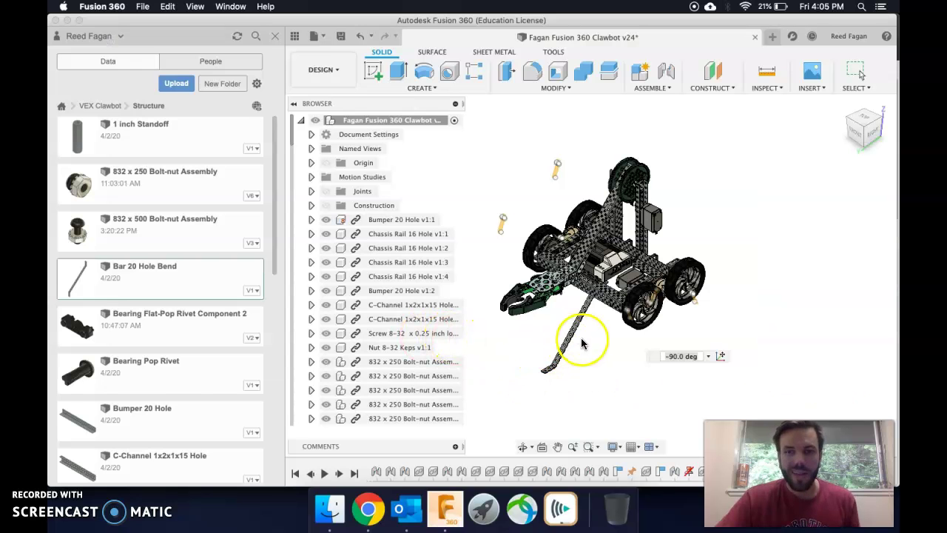
# Copy and paste the Bar 20 Hole Bend, offsetting the duplicate about 1.402 in X, -0.487 in Y and 0.915 in Z
pyautogui.scroll(-5, 380, 279)
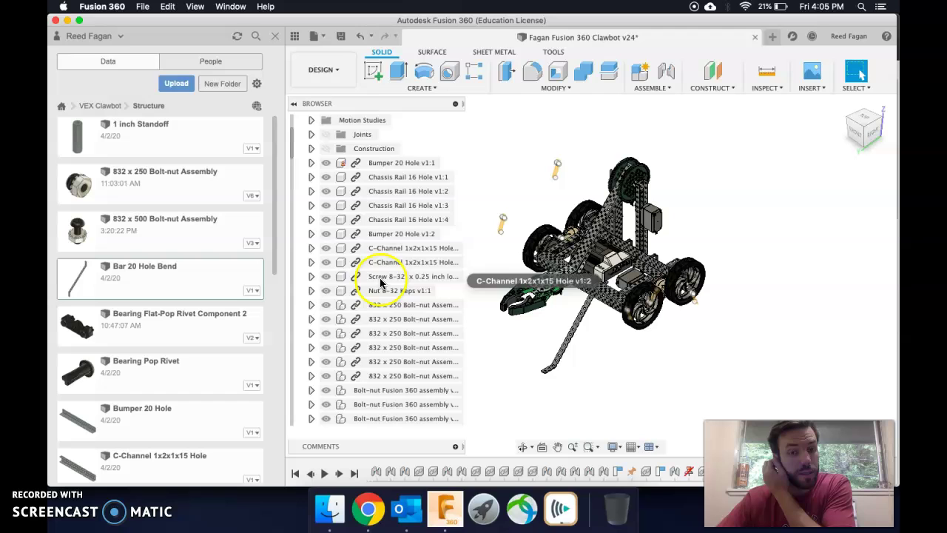
pyautogui.moveTo(292, 157); pyautogui.dragTo(304, 425)
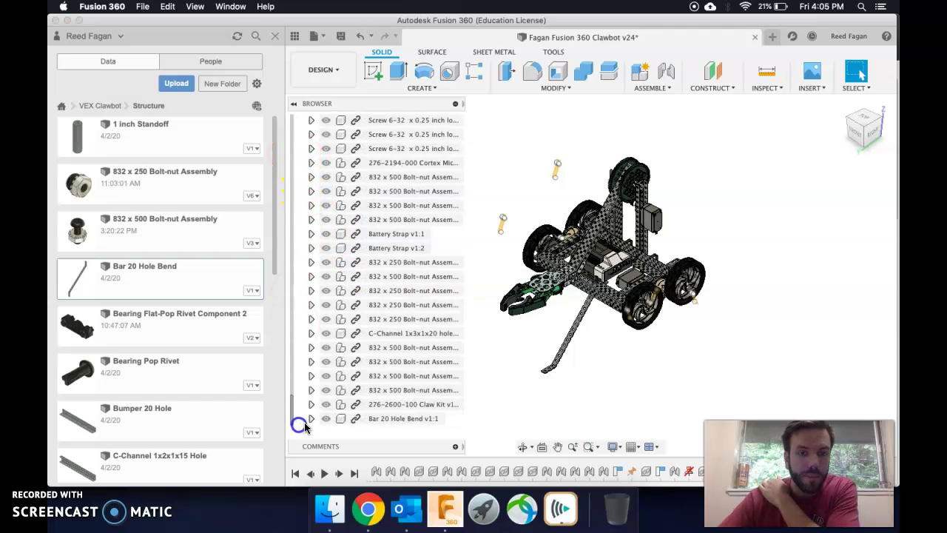
pyautogui.rightClick(377, 418)
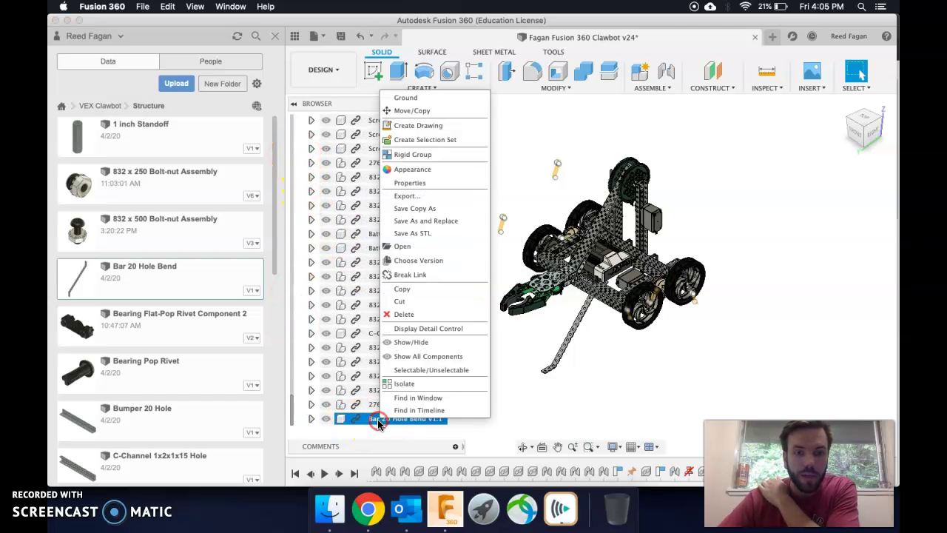
pyautogui.click(412, 289)
pyautogui.rightClick(592, 338)
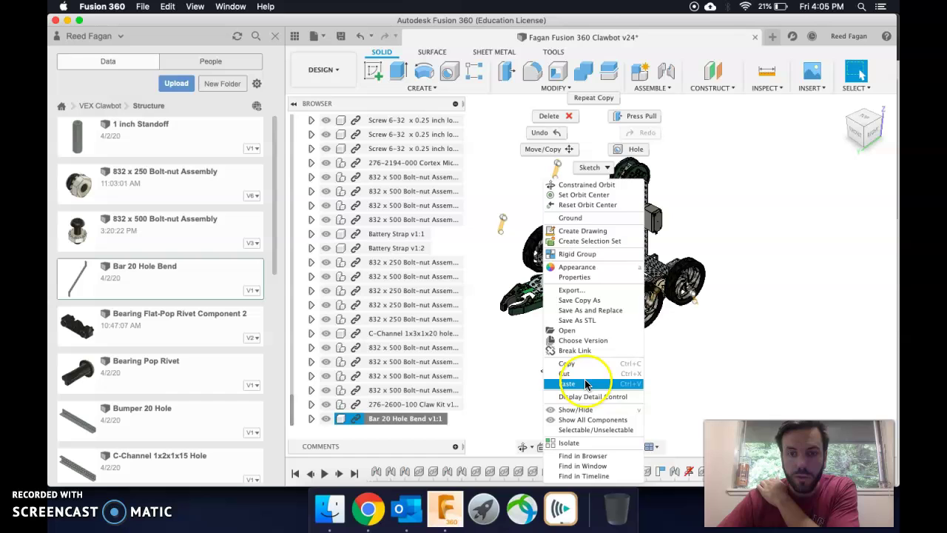
pyautogui.click(580, 384)
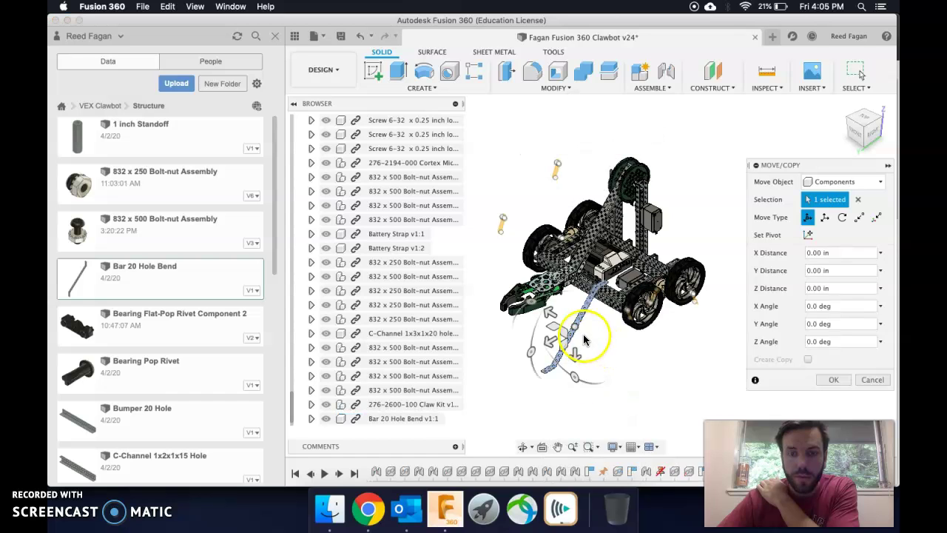
pyautogui.moveTo(573, 326)
pyautogui.mouseDown()
pyautogui.moveTo(556, 320)
pyautogui.moveTo(570, 337)
pyautogui.mouseUp()
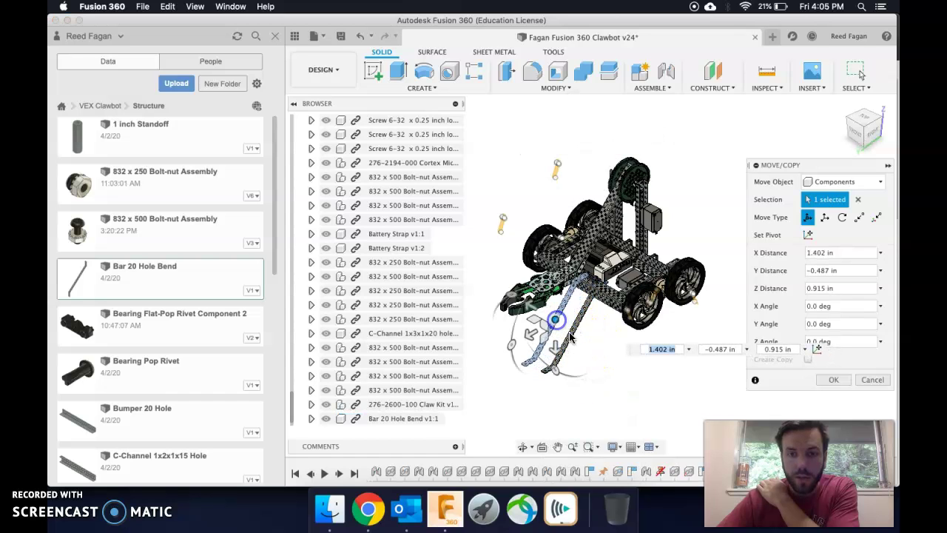
pyautogui.click(835, 380)
# Move the original bent bar away from the chassis and capture its new position
pyautogui.scroll(2, 581, 356)
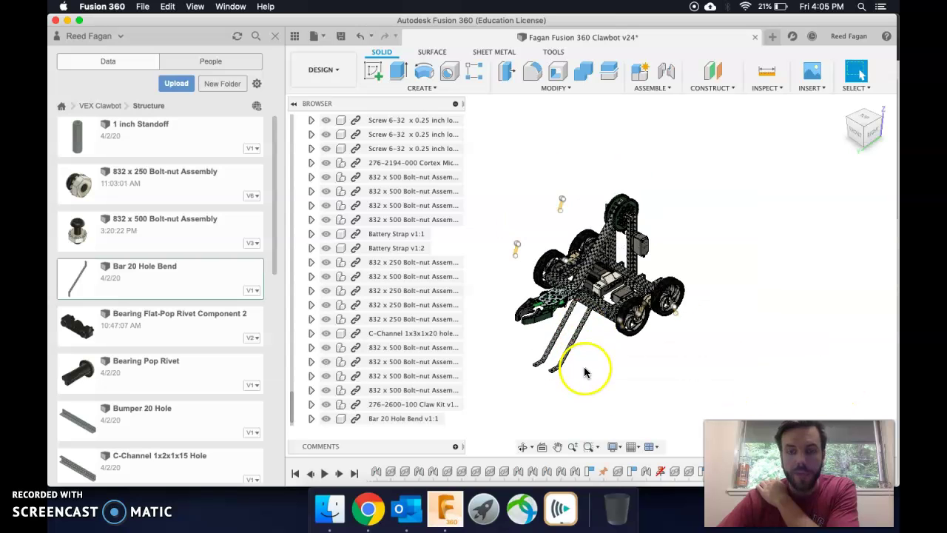
pyautogui.scroll(5, 586, 355)
pyautogui.scroll(-2, 570, 348)
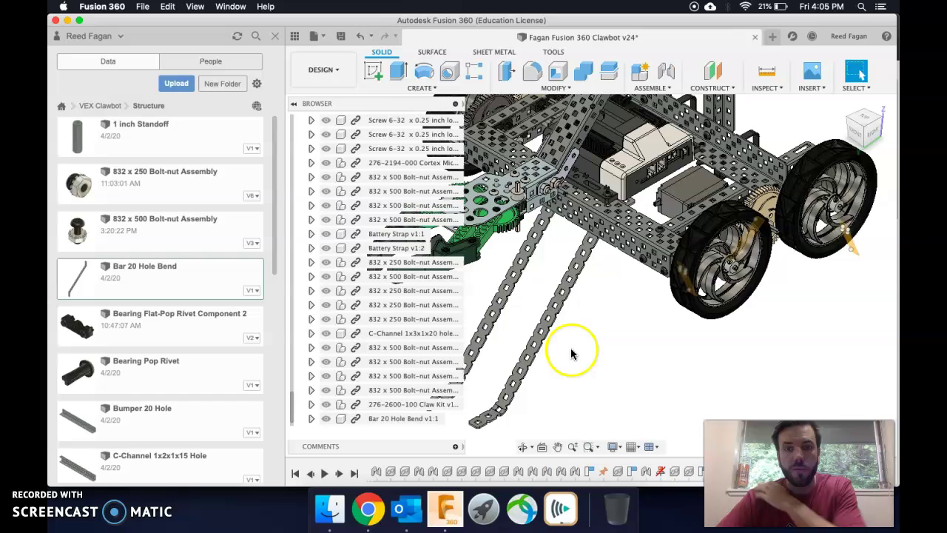
pyautogui.keyDown('shift'); pyautogui.moveTo(567, 363); pyautogui.dragTo(628, 355, button='middle'); pyautogui.keyUp('shift')
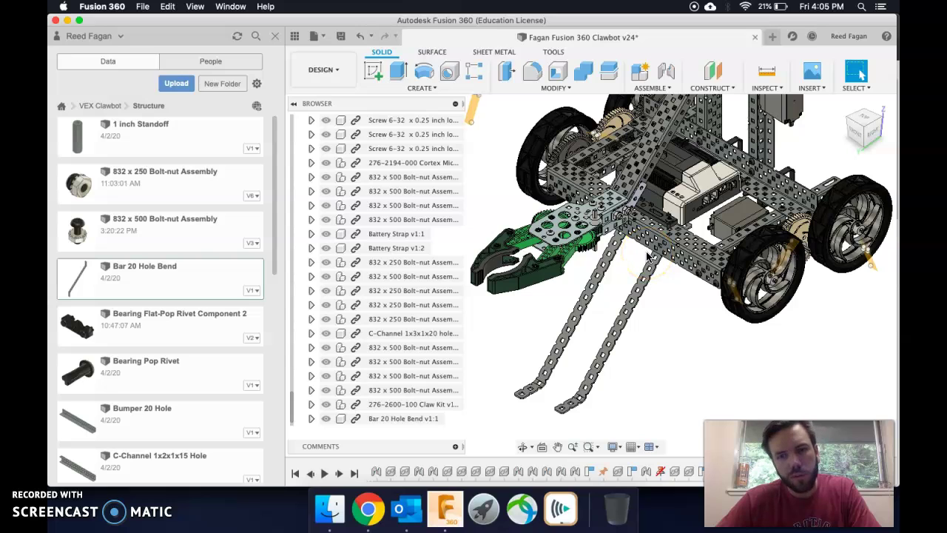
pyautogui.moveTo(638, 298); pyautogui.dragTo(616, 323)
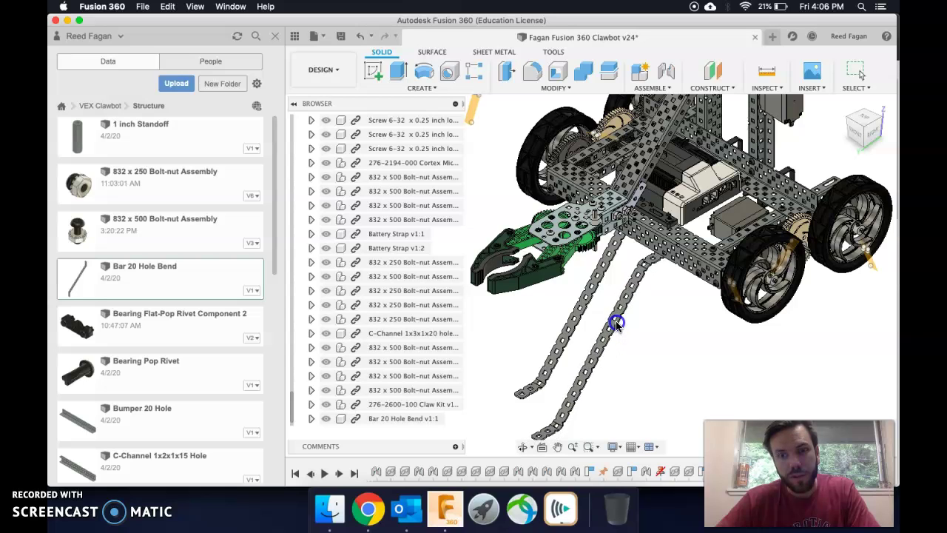
pyautogui.moveTo(616, 323); pyautogui.dragTo(621, 307)
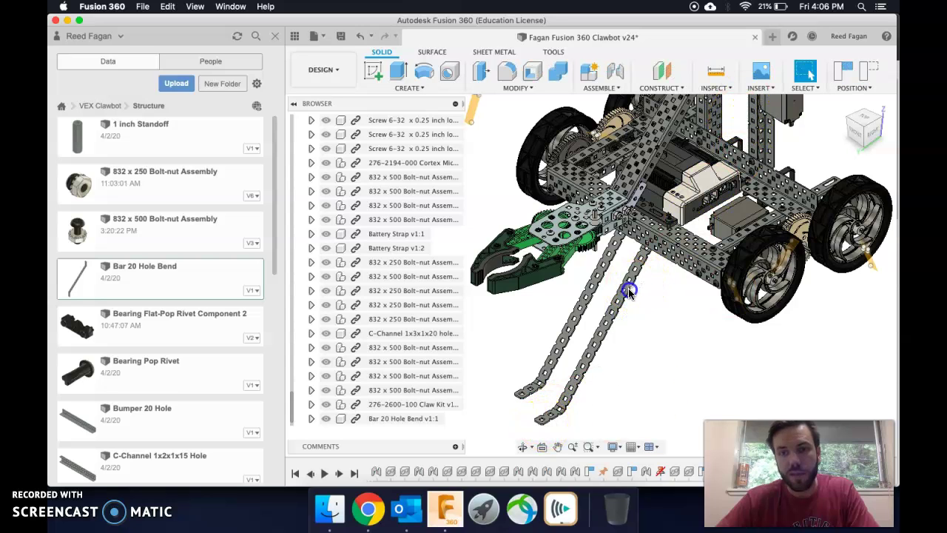
pyautogui.moveTo(627, 290)
pyautogui.mouseDown()
pyautogui.moveTo(600, 332)
pyautogui.moveTo(644, 276)
pyautogui.moveTo(641, 295)
pyautogui.mouseUp()
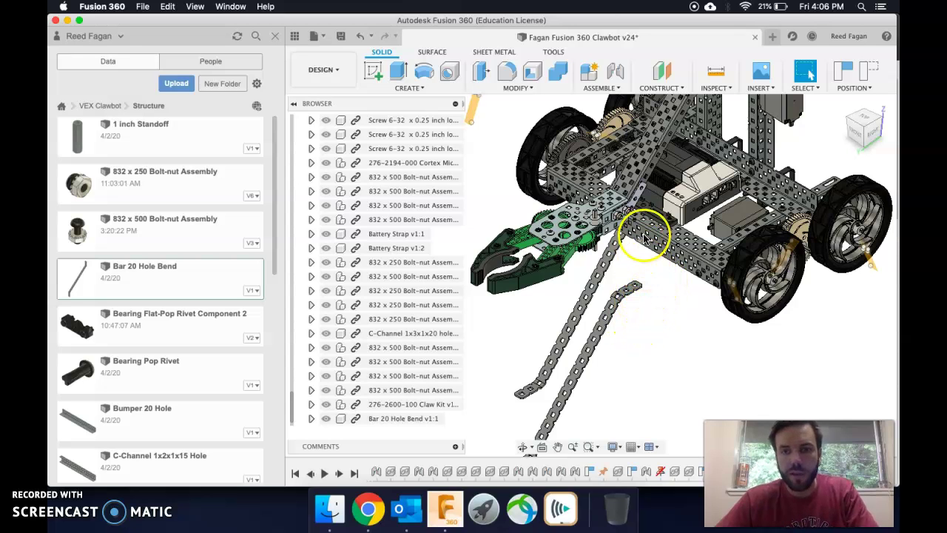
pyautogui.moveTo(643, 237)
pyautogui.mouseDown()
pyautogui.moveTo(662, 267)
pyautogui.moveTo(718, 167)
pyautogui.moveTo(669, 267)
pyautogui.mouseUp()
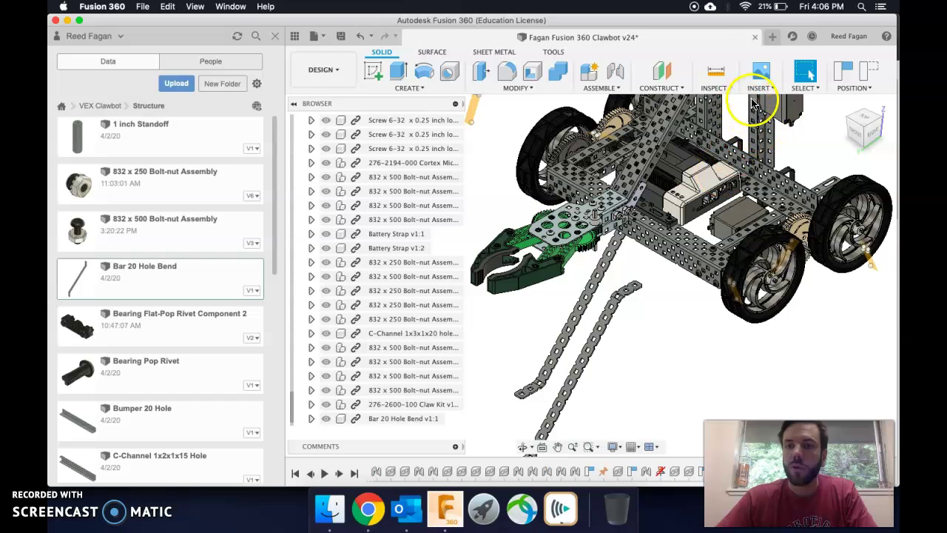
pyautogui.moveTo(628, 324); pyautogui.dragTo(664, 232, button='middle')
pyautogui.press('j')
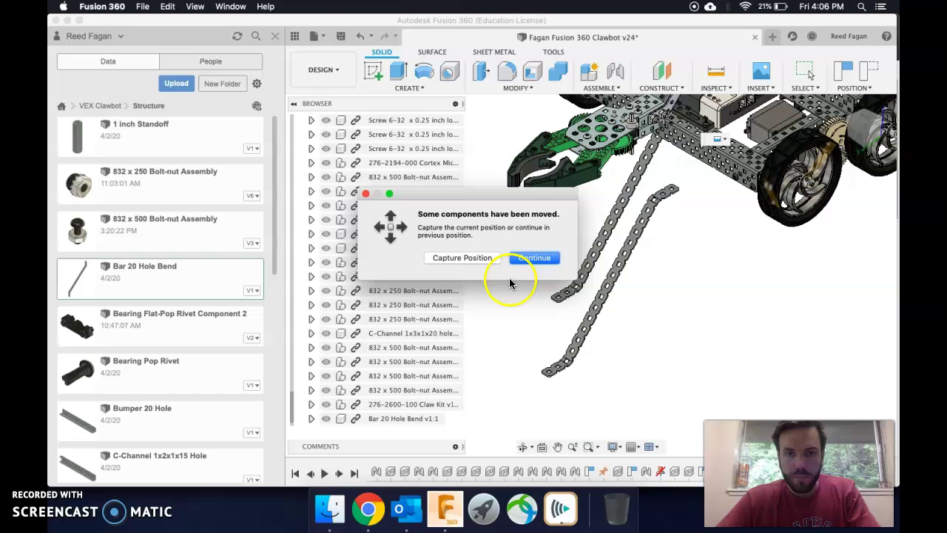
pyautogui.click(527, 258)
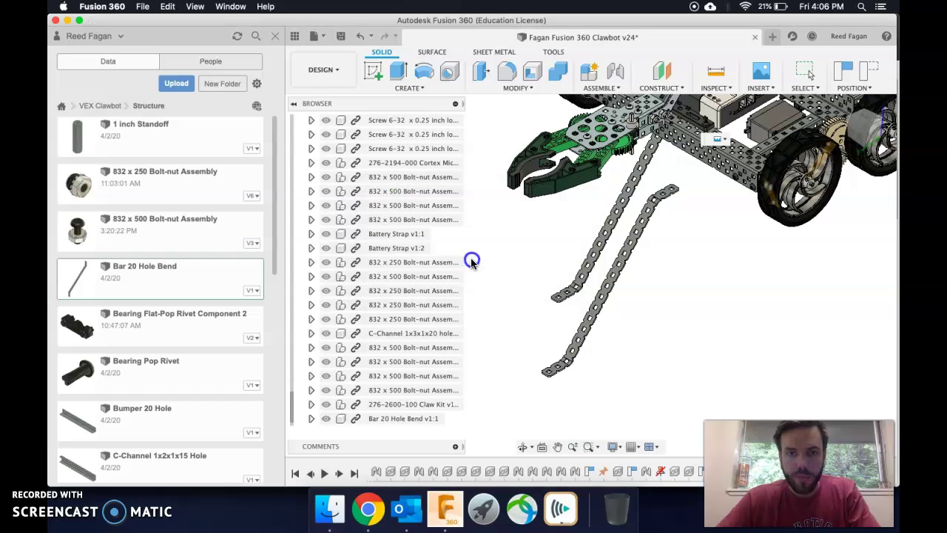
# Start a joint and snap its first component to the end hole on the underside of the repositioned Bar 20 Hole Bend
pyautogui.press('j')
pyautogui.click(557, 381)
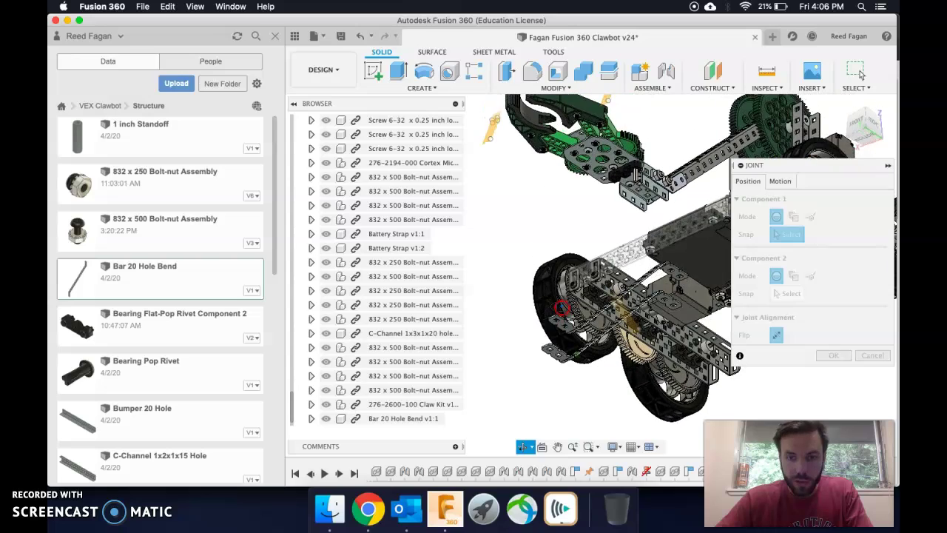
pyautogui.scroll(2, 549, 358)
pyautogui.scroll(5, 549, 358)
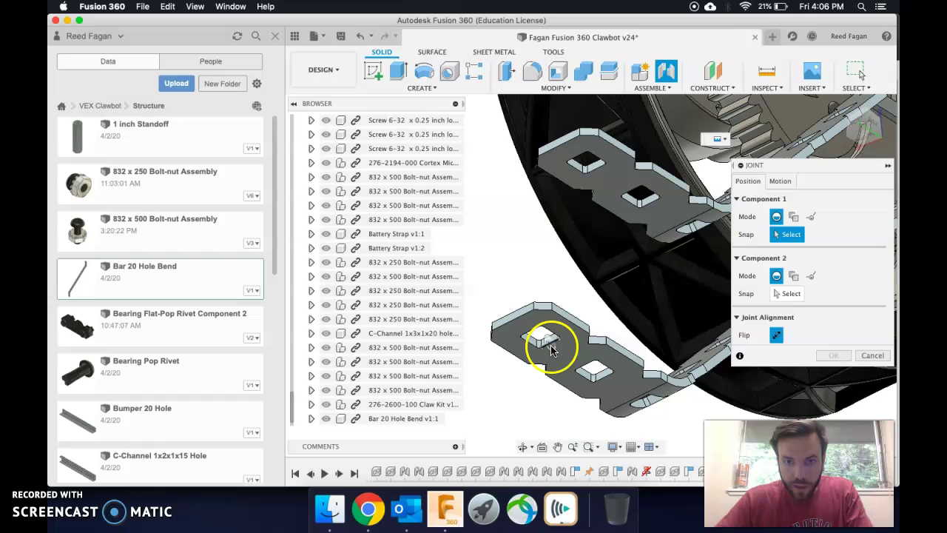
pyautogui.click(551, 350)
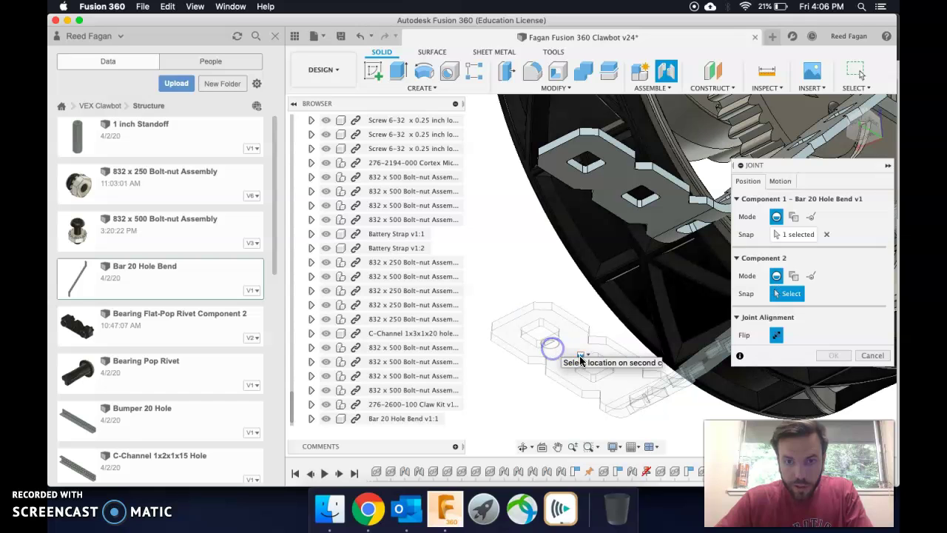
# Snap the joint's second component to the top hole of the upright C-Channel 1x2x1x15 beside the large green gears
pyautogui.scroll(-2, 682, 320)
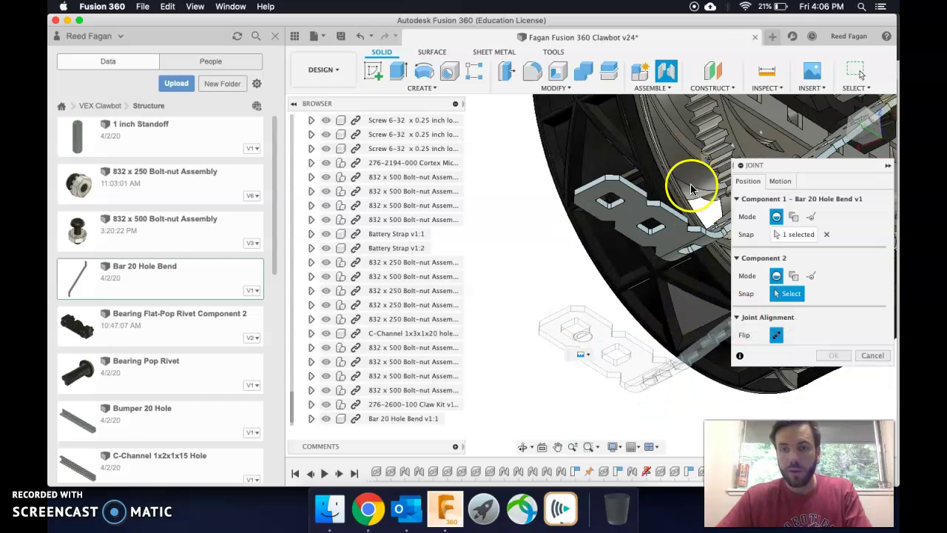
pyautogui.scroll(-2, 701, 209)
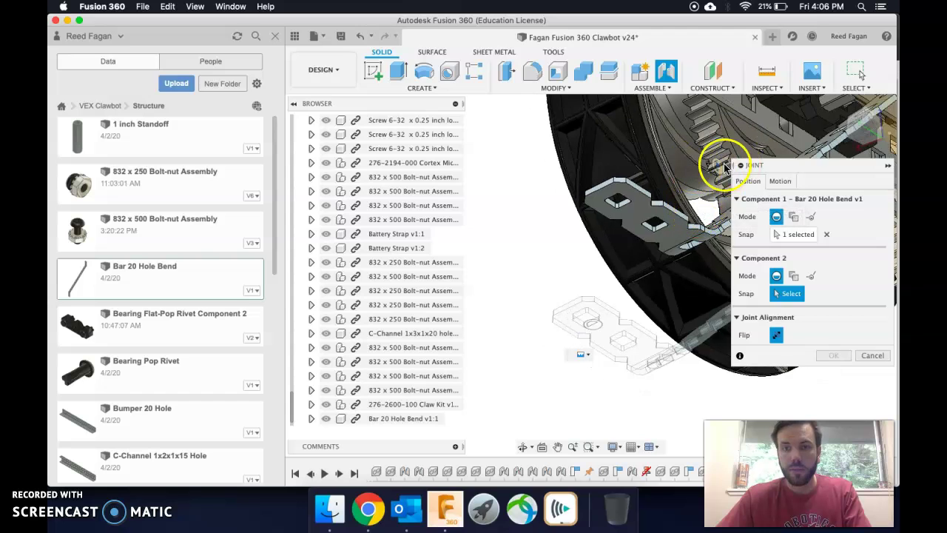
pyautogui.scroll(-5, 692, 199)
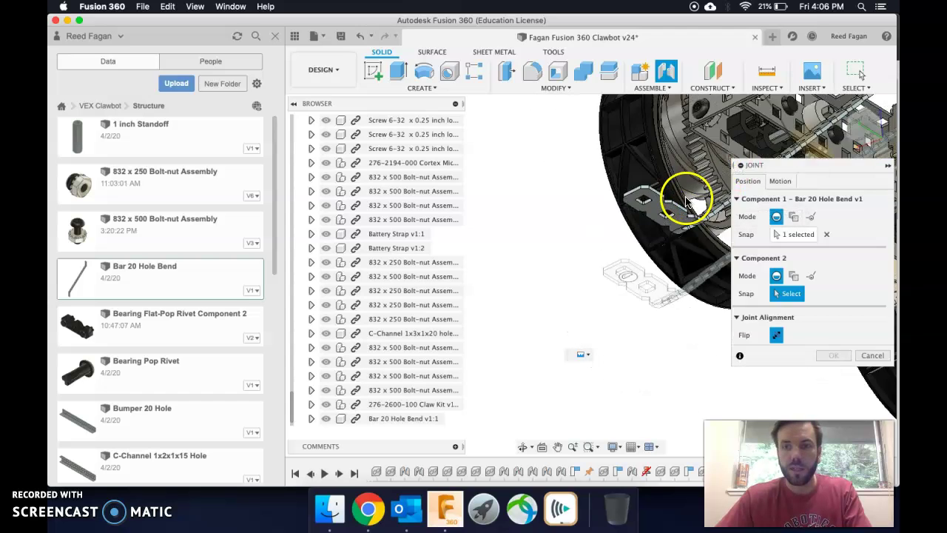
pyautogui.moveTo(693, 186); pyautogui.dragTo(499, 330, button='middle')
pyautogui.scroll(5, 654, 212)
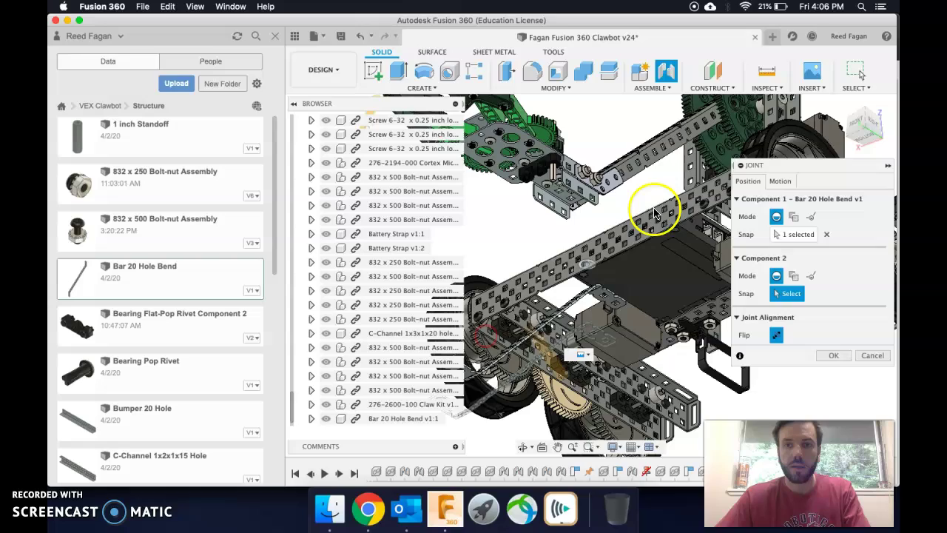
pyautogui.moveTo(674, 188); pyautogui.dragTo(626, 222, button='middle')
pyautogui.scroll(-5, 672, 180)
pyautogui.scroll(6, 657, 181)
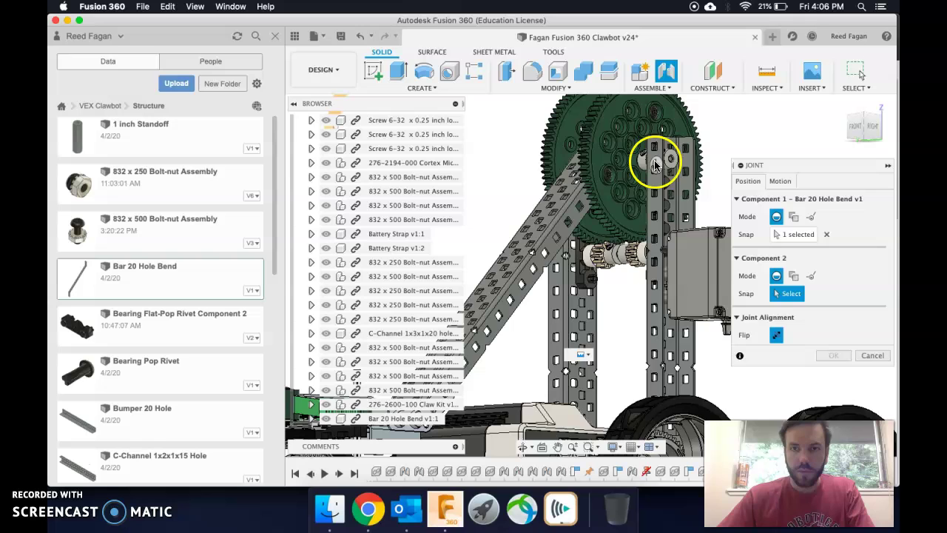
pyautogui.scroll(8, 653, 155)
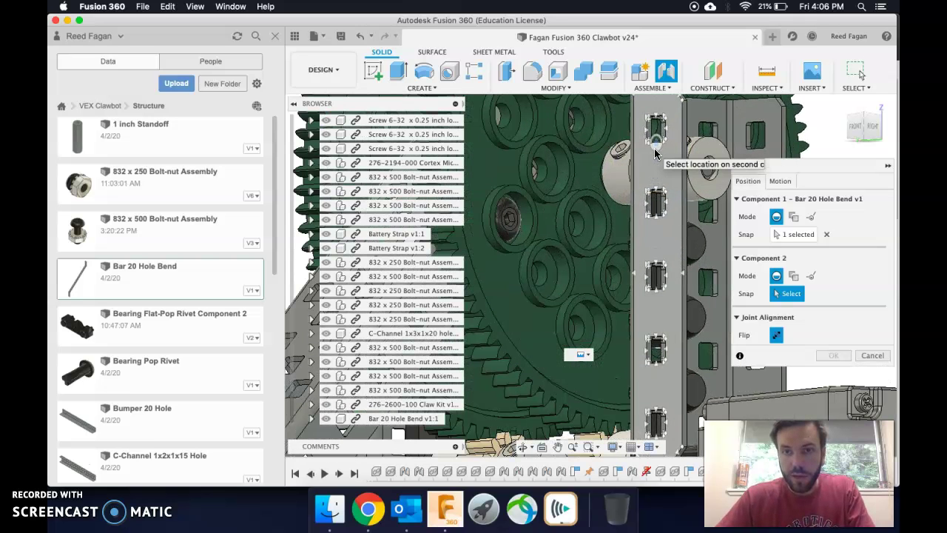
pyautogui.click(654, 153)
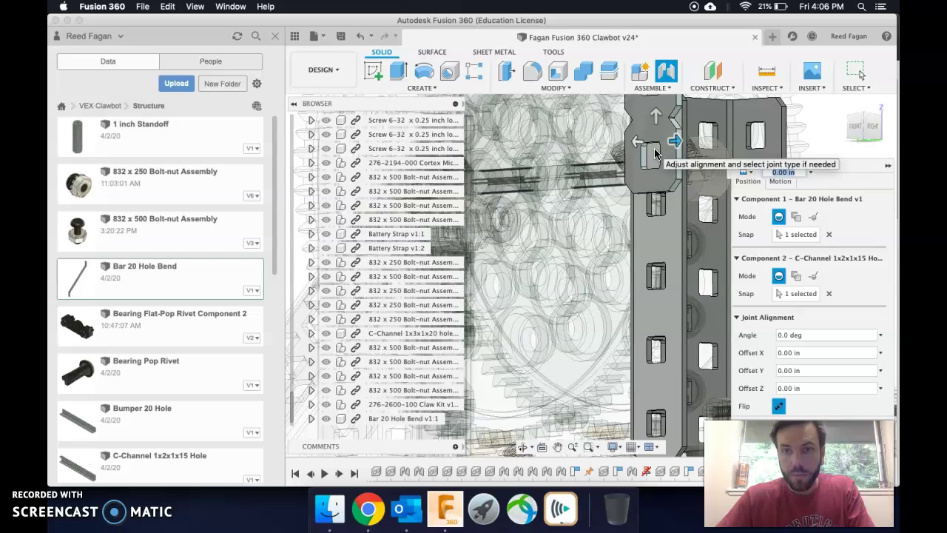
# Set the joint's alignment angle to -180 degrees so the bent bar slopes down toward the chassis, keeping the original flip direction
pyautogui.click(686, 240)
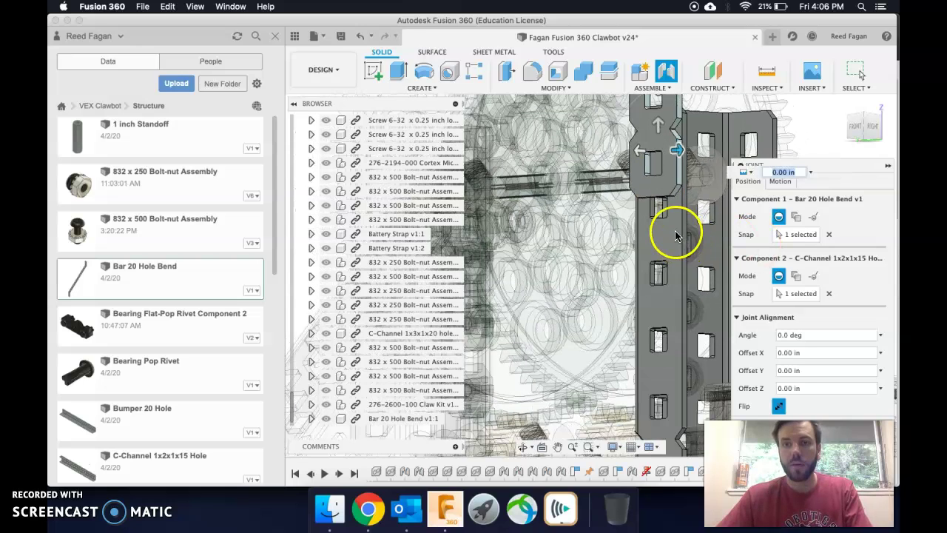
pyautogui.scroll(-6, 684, 238)
pyautogui.click(768, 403)
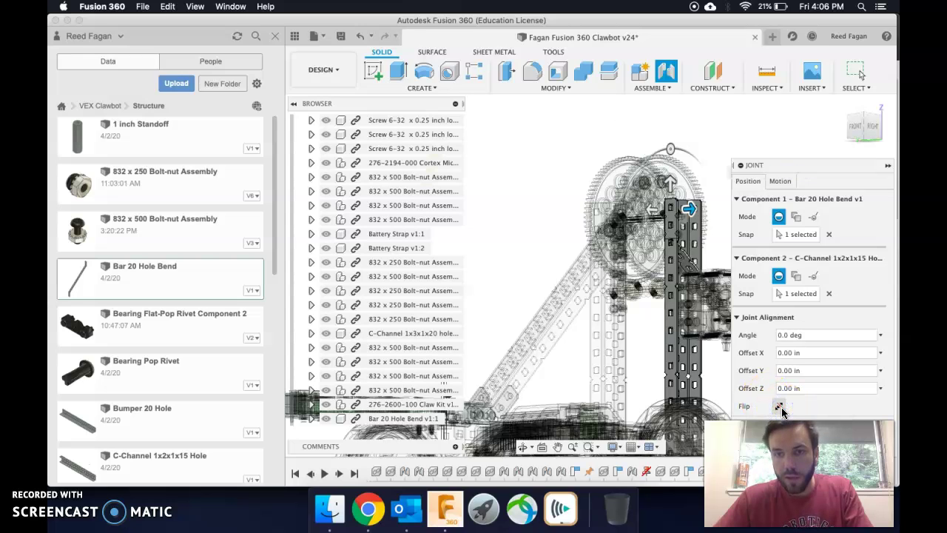
pyautogui.click(780, 408)
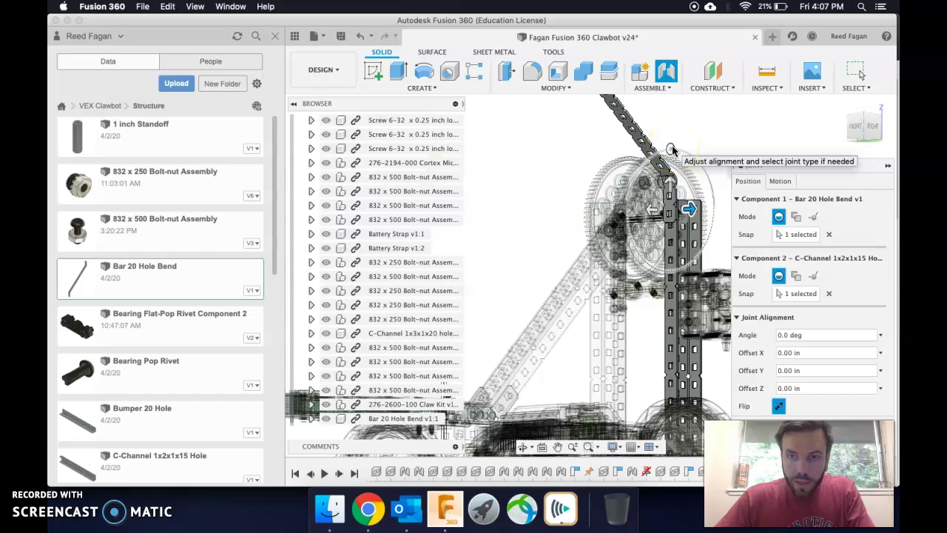
pyautogui.moveTo(671, 149); pyautogui.dragTo(670, 272)
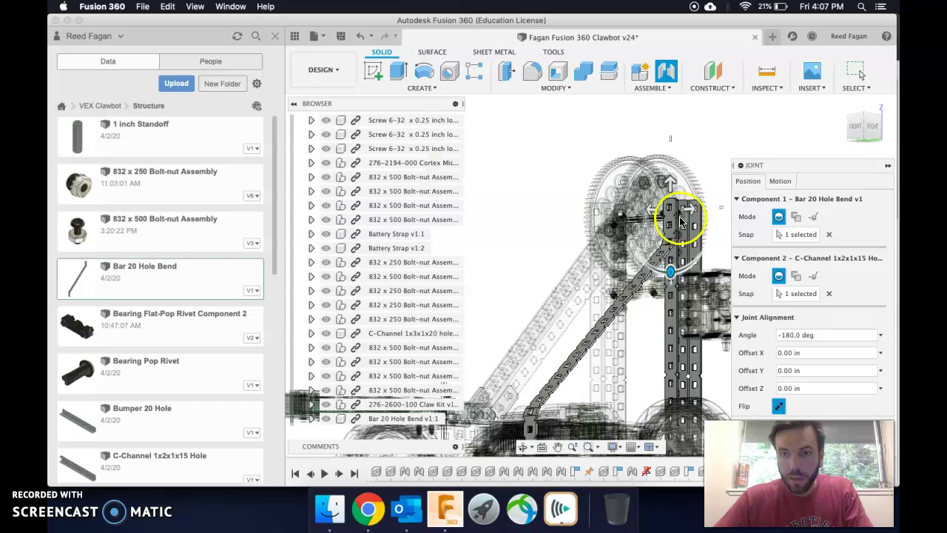
# Check the bent bar's alignment from the front and top views, and accept the joint with zero offsets
pyautogui.scroll(3, 671, 208)
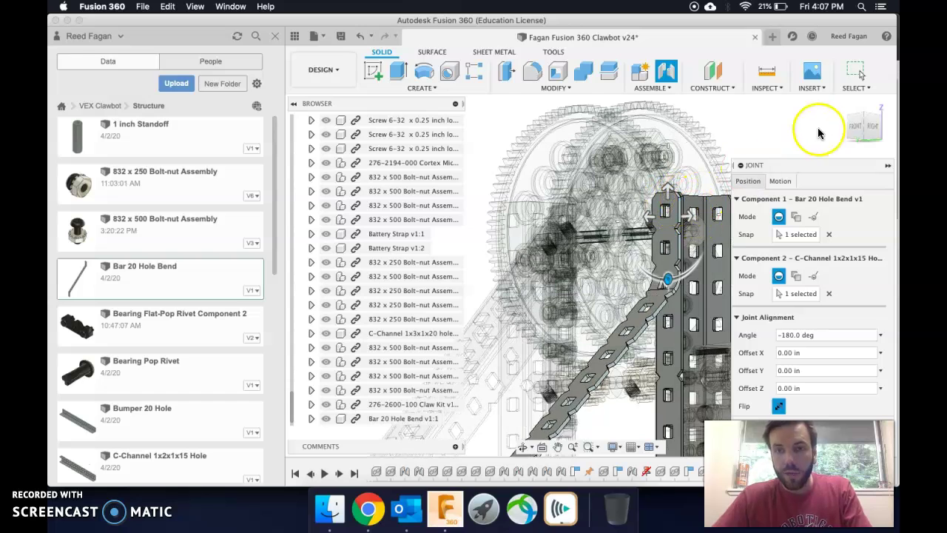
pyautogui.click(858, 126)
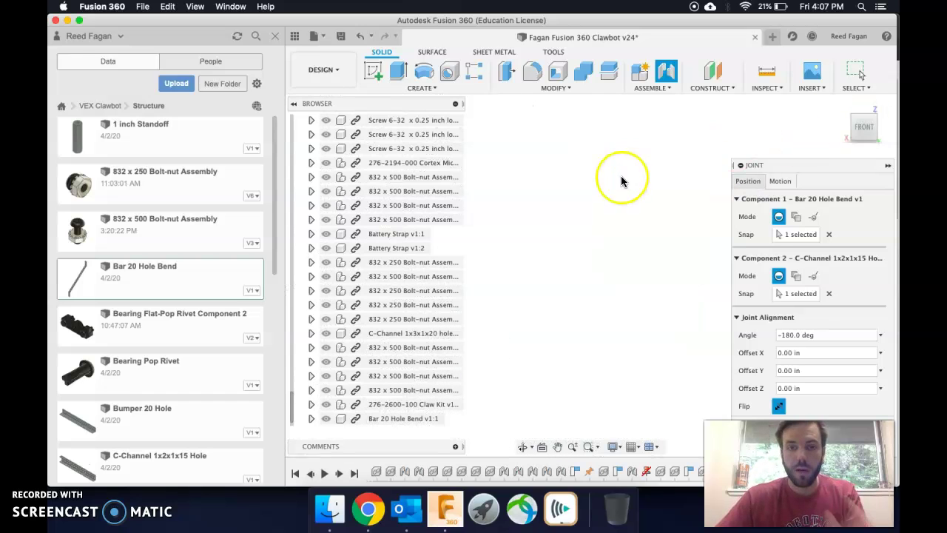
pyautogui.moveTo(549, 207); pyautogui.dragTo(681, 224, button='middle')
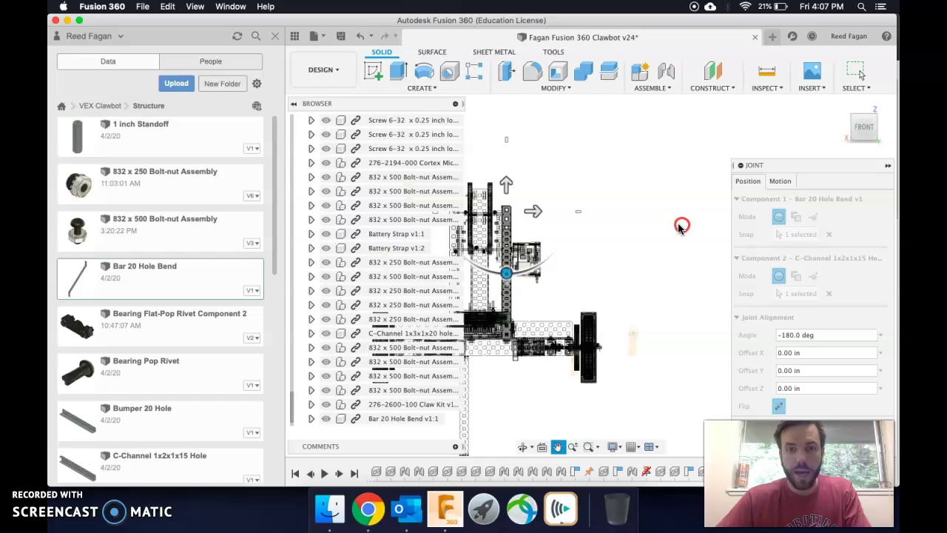
pyautogui.click(863, 115)
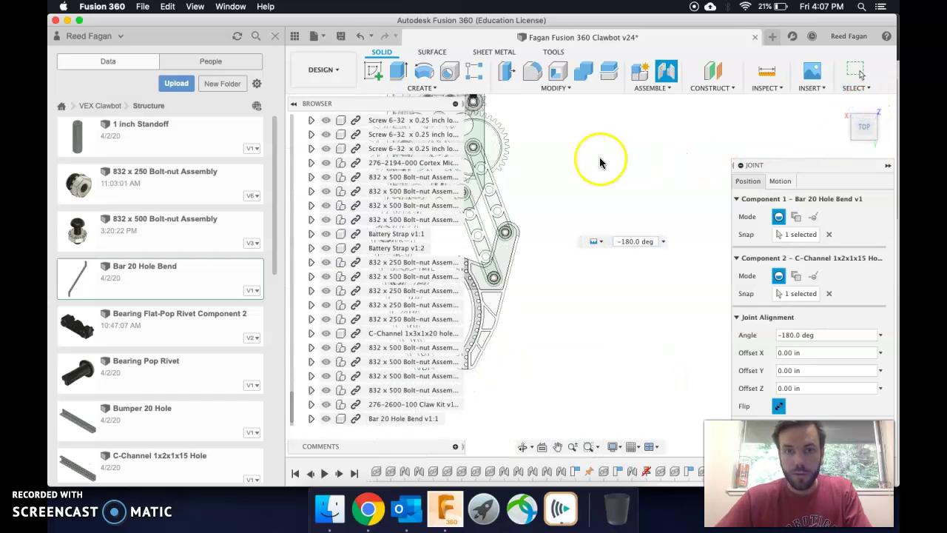
pyautogui.moveTo(593, 150); pyautogui.dragTo(634, 340, button='middle')
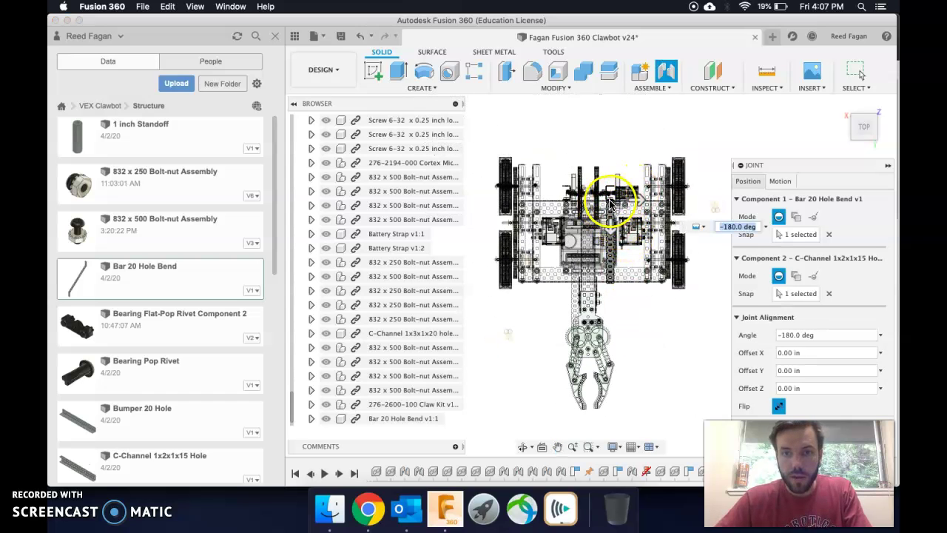
pyautogui.scroll(2, 605, 207)
pyautogui.scroll(6, 608, 206)
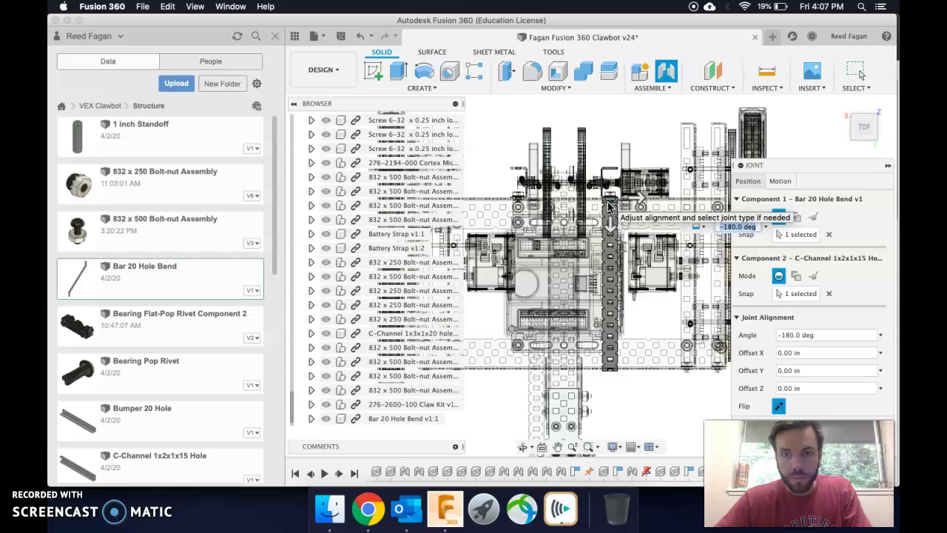
pyautogui.scroll(3, 608, 206)
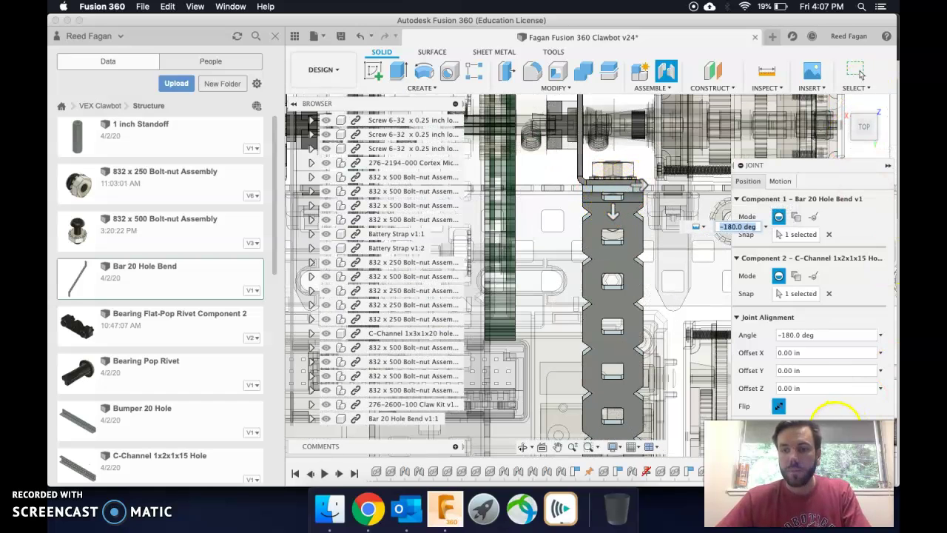
pyautogui.click(834, 429)
pyautogui.press('Return')
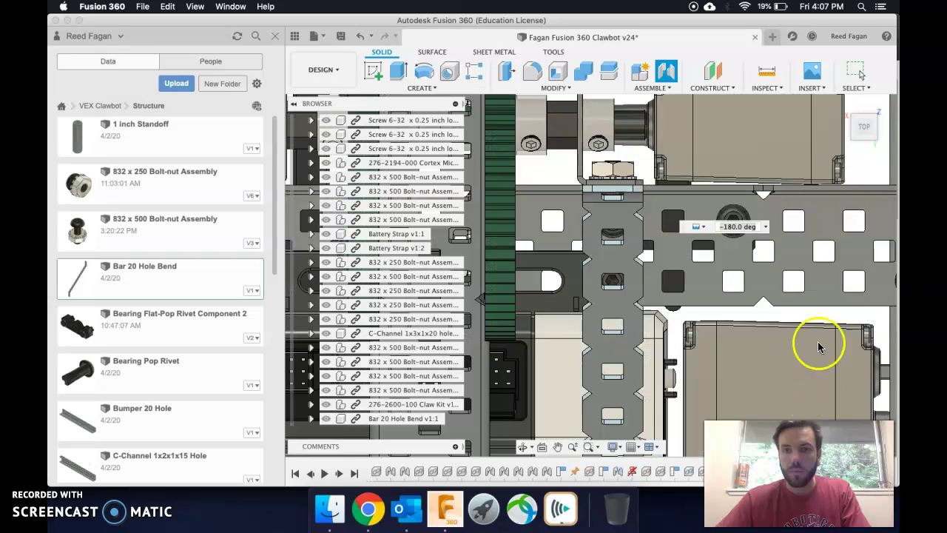
# Examine how both ends of the jointed bent bar meet the chassis rail and the upright C-channel
pyautogui.click(841, 107)
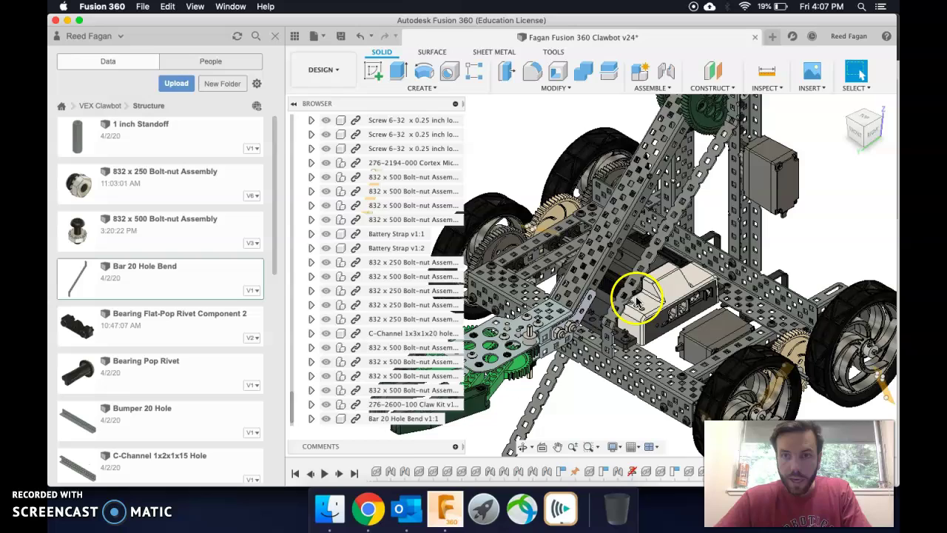
pyautogui.scroll(2, 588, 329)
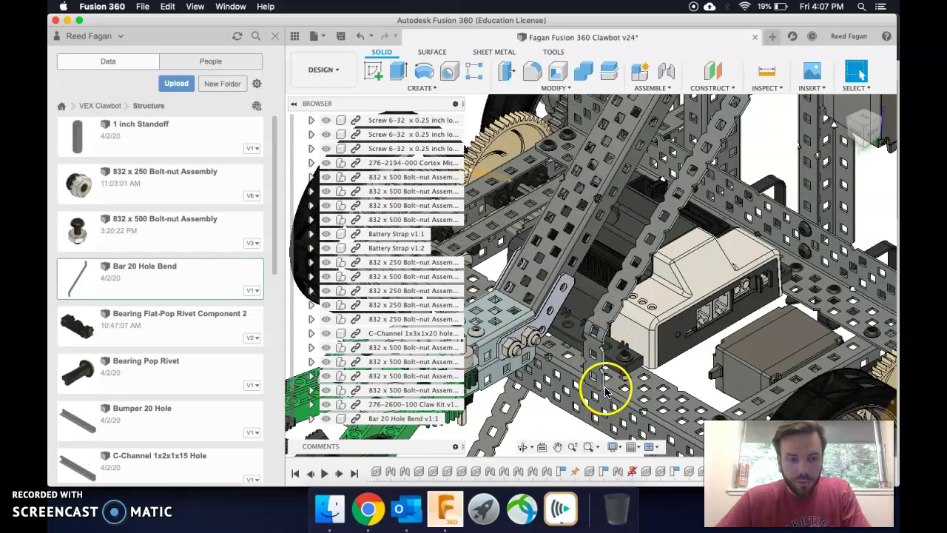
pyautogui.keyDown('shift'); pyautogui.moveTo(605, 390); pyautogui.dragTo(625, 354, button='middle'); pyautogui.keyUp('shift')
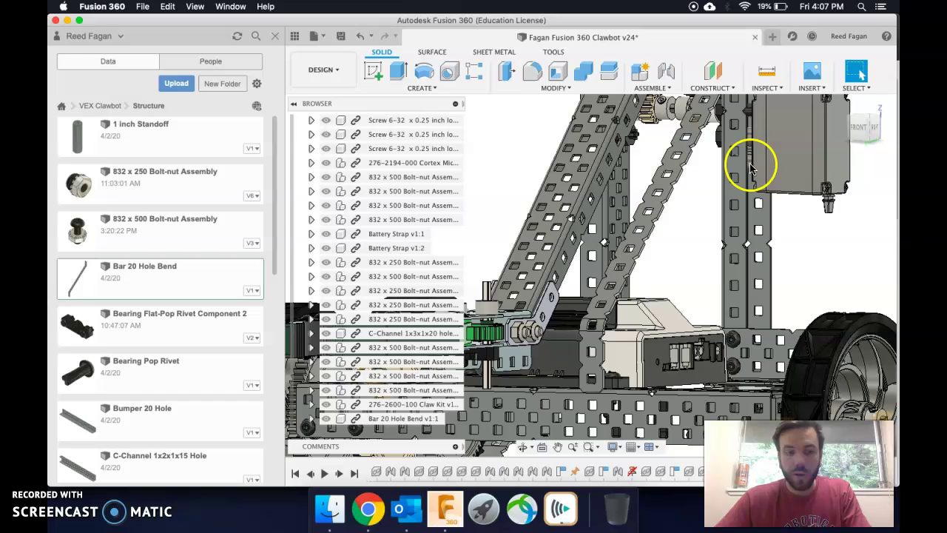
pyautogui.moveTo(750, 164); pyautogui.dragTo(704, 313, button='middle')
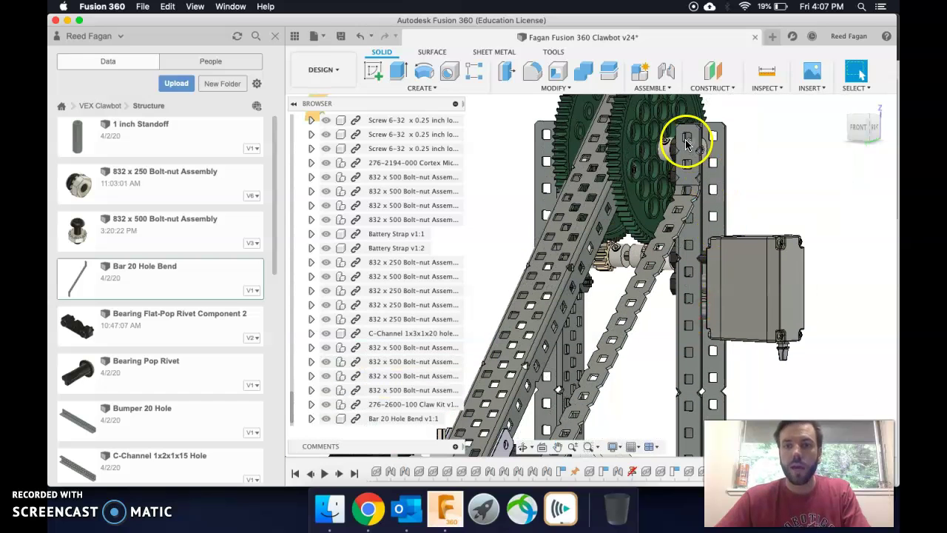
pyautogui.scroll(3, 392, 260)
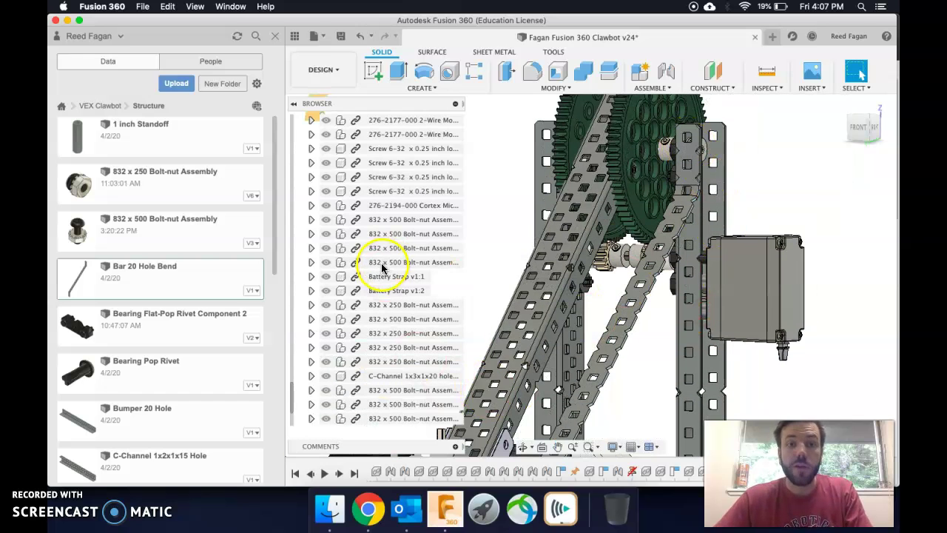